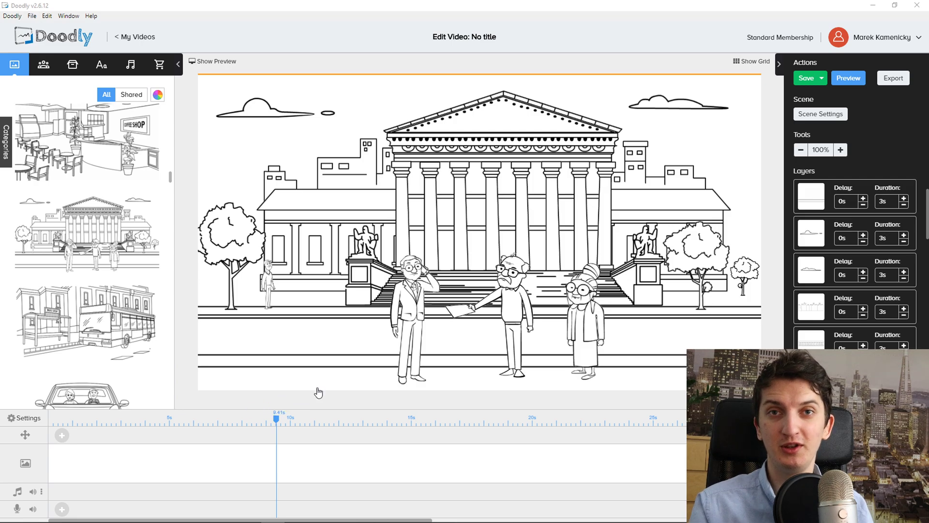
Minimize the Doodly editor so the window behind it shows
click(874, 5)
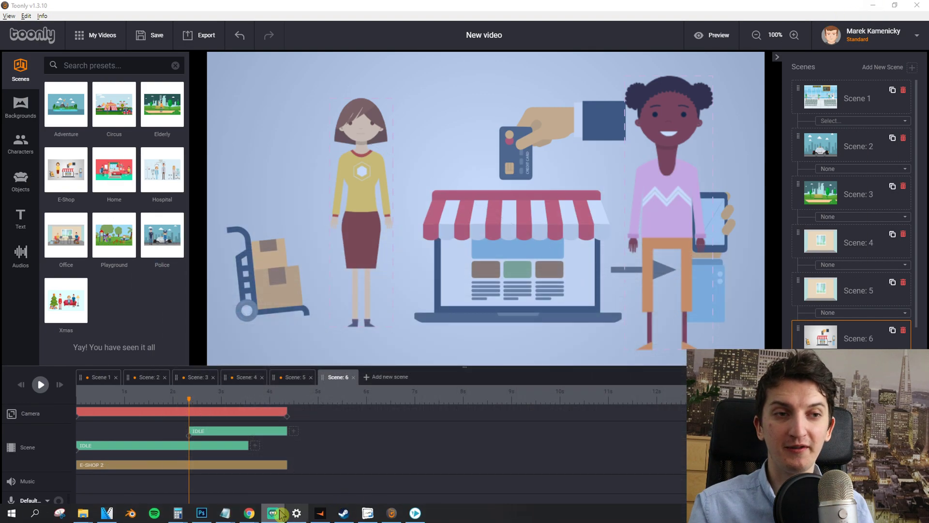
Return to Chrome's Doodly pricing page and scroll through the Standard $39 and Enterprise $69 plan cards
mouse_move(249, 513)
click(499, 500)
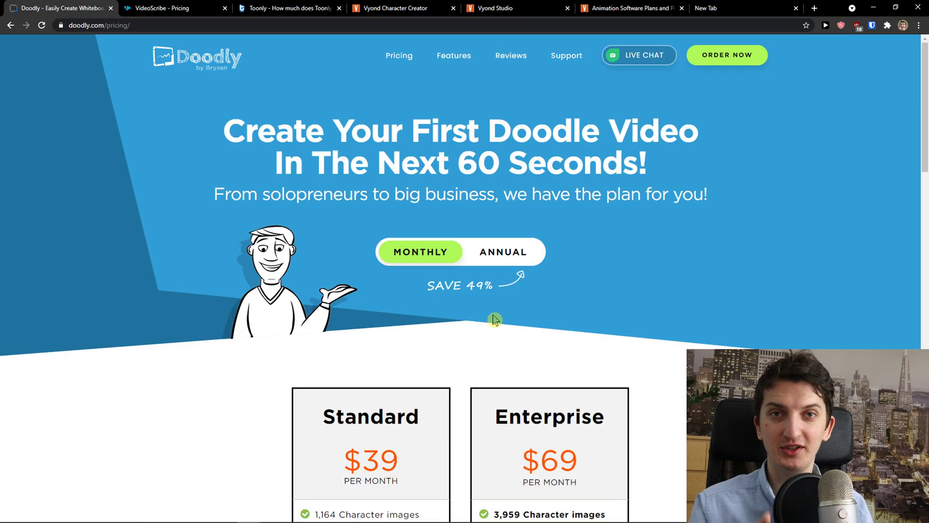
scroll(485, 318, down, 1)
scroll(476, 323, down, 2)
scroll(467, 323, up, 2)
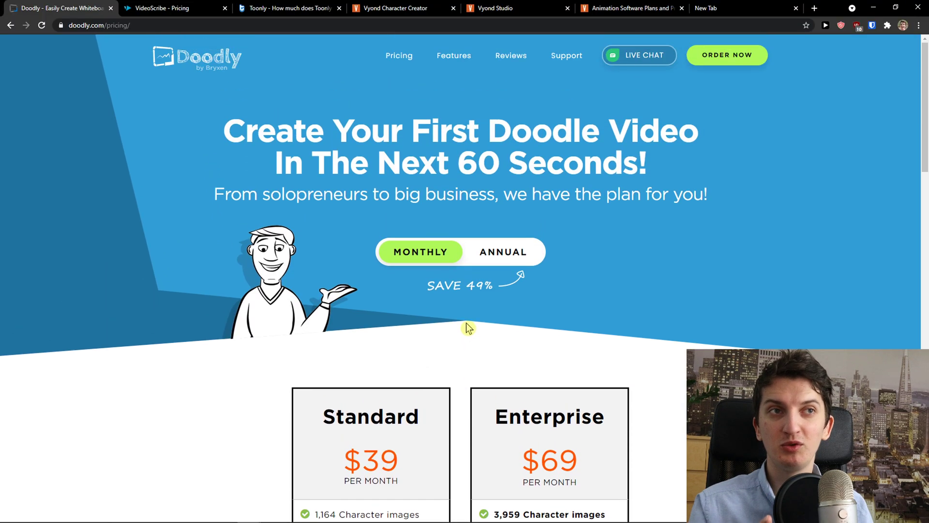
scroll(460, 329, down, 2)
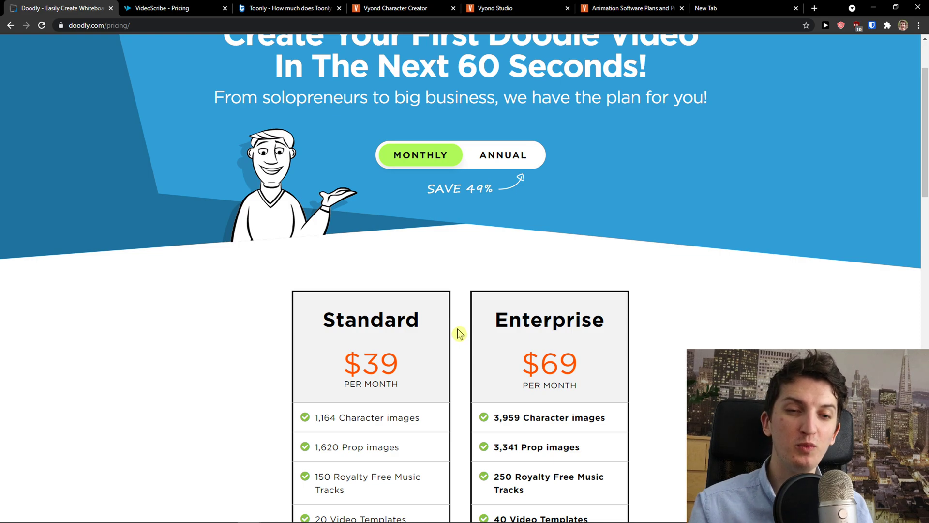
scroll(458, 329, down, 3)
scroll(460, 329, up, 2)
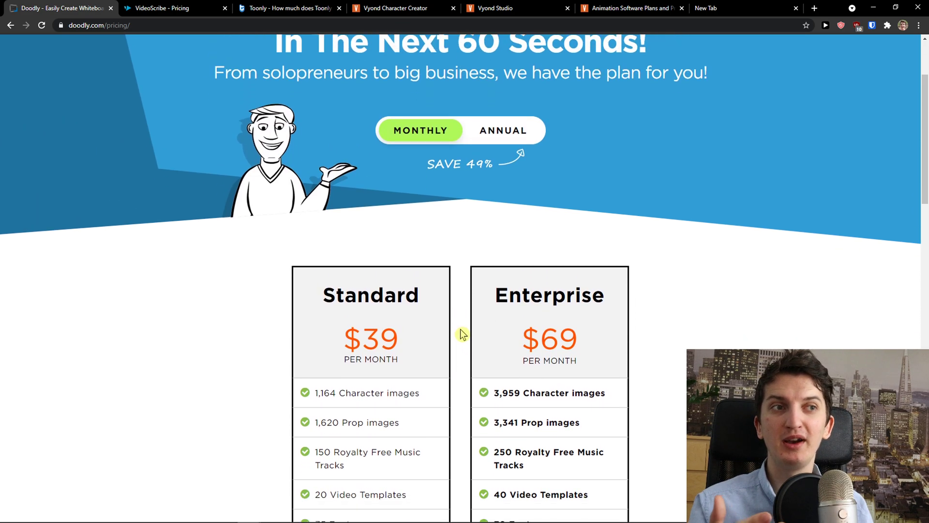
scroll(462, 330, down, 2)
scroll(556, 329, up, 1)
scroll(410, 249, down, 2)
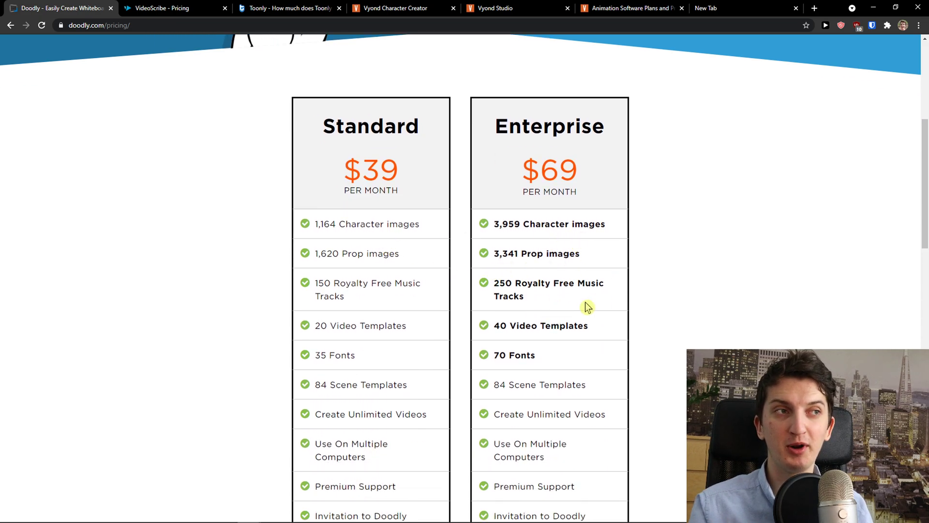
scroll(557, 338, down, 1)
scroll(584, 333, up, 2)
scroll(584, 334, up, 4)
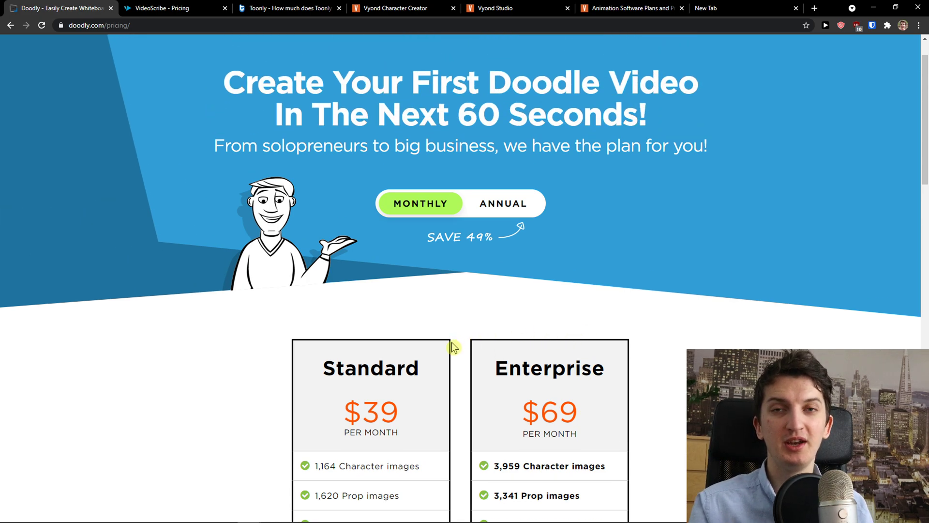
scroll(453, 347, down, 1)
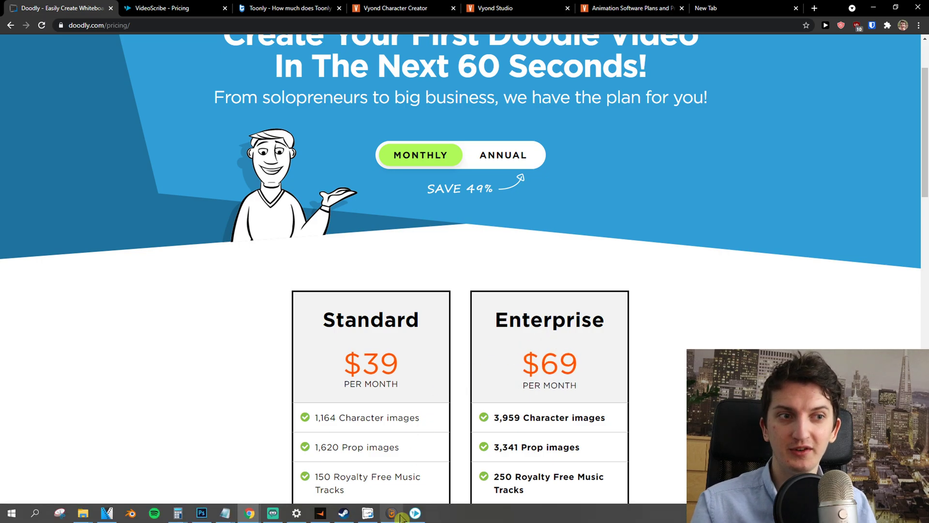
Restore Doodly and switch its image library to the full-colour Rainbow versions
click(413, 514)
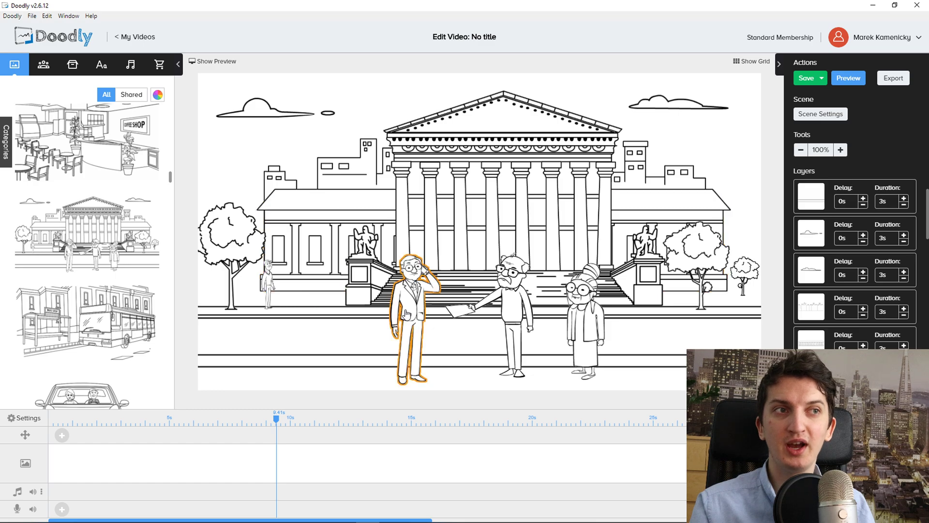
click(157, 94)
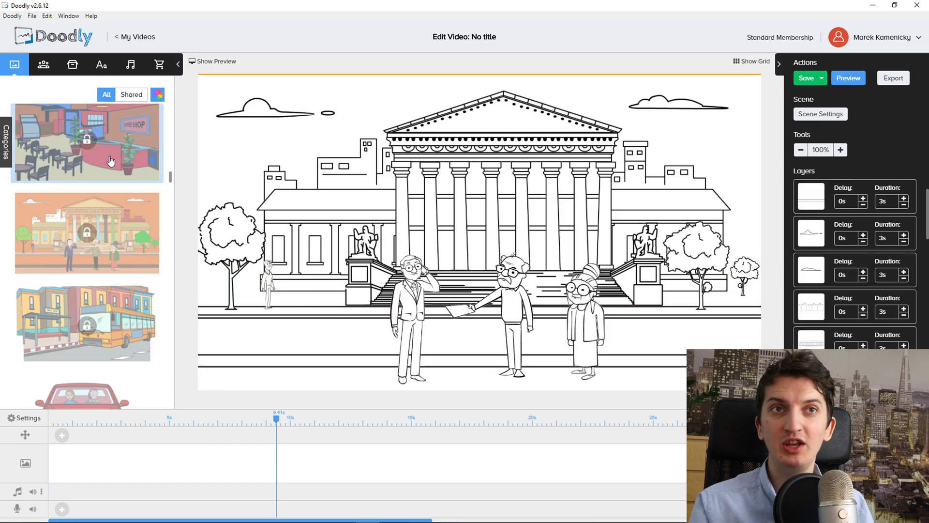
scroll(111, 161, up, 5)
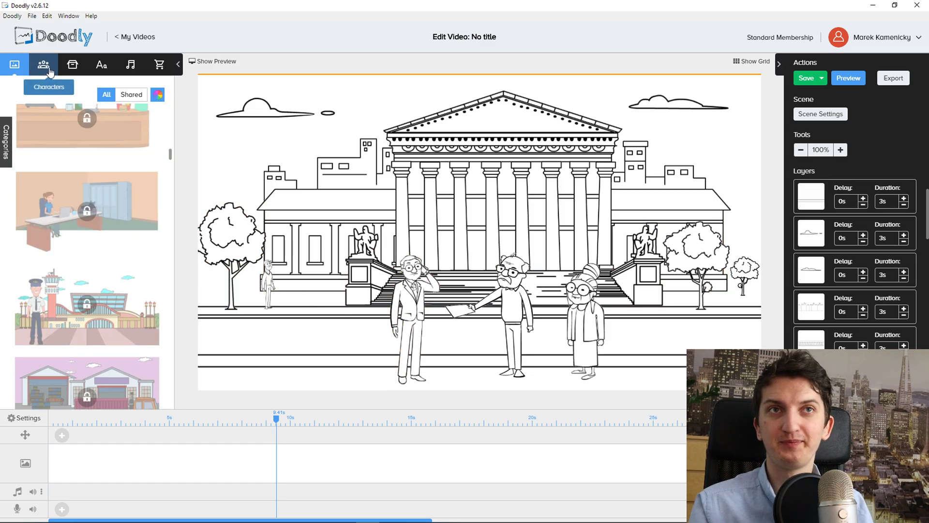
Try adding a locked colour Police Woman, dismiss the Rainbow addon offer, and minimize Doodly
click(49, 72)
click(90, 163)
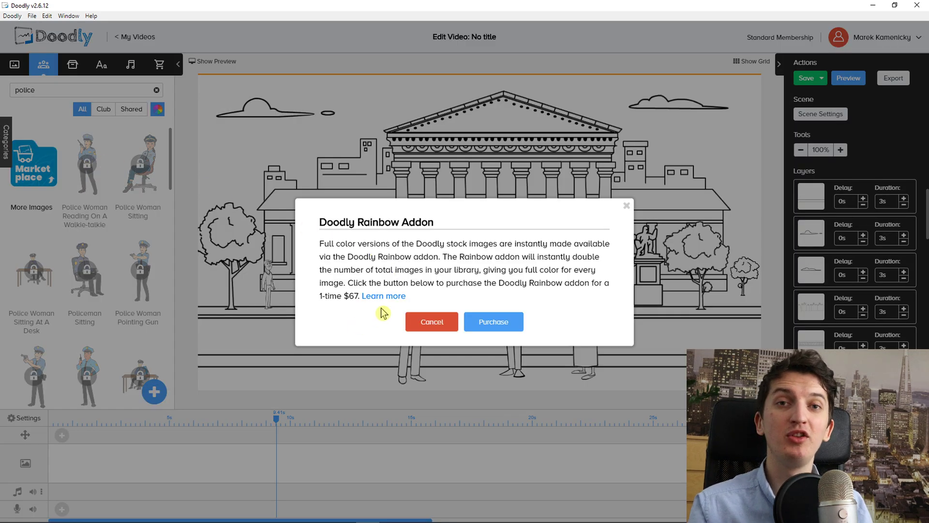
click(627, 205)
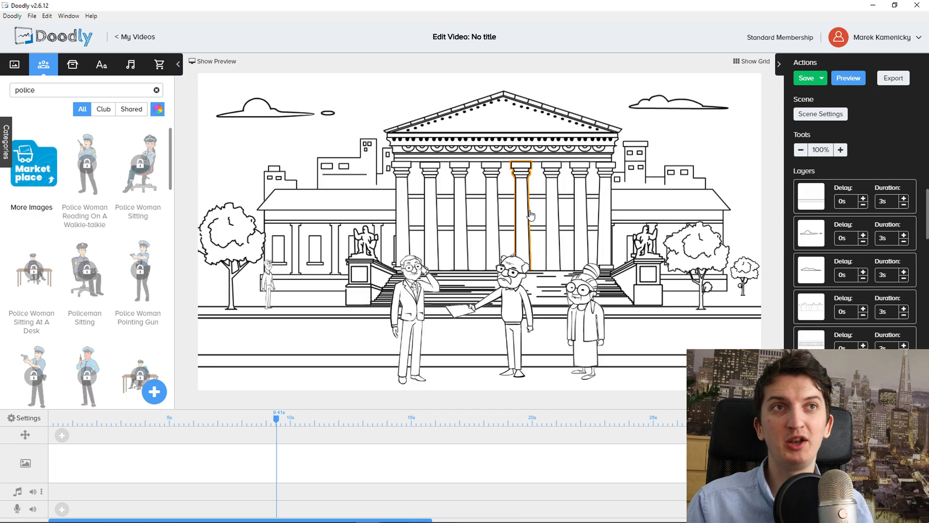
click(874, 6)
Switch Doodly's pricing to annual billing ($20 and $40 per month), then restore the Doodly editor
scroll(738, 254, down, 1)
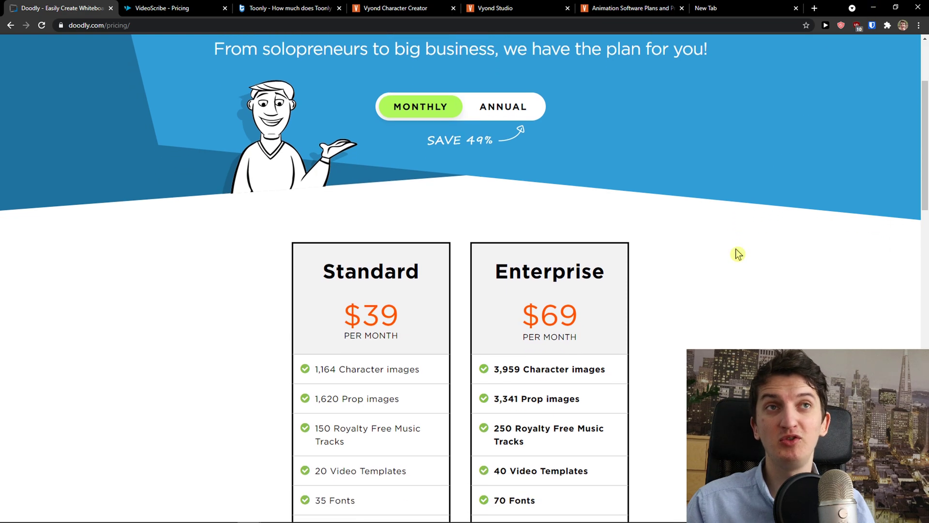
scroll(735, 254, down, 1)
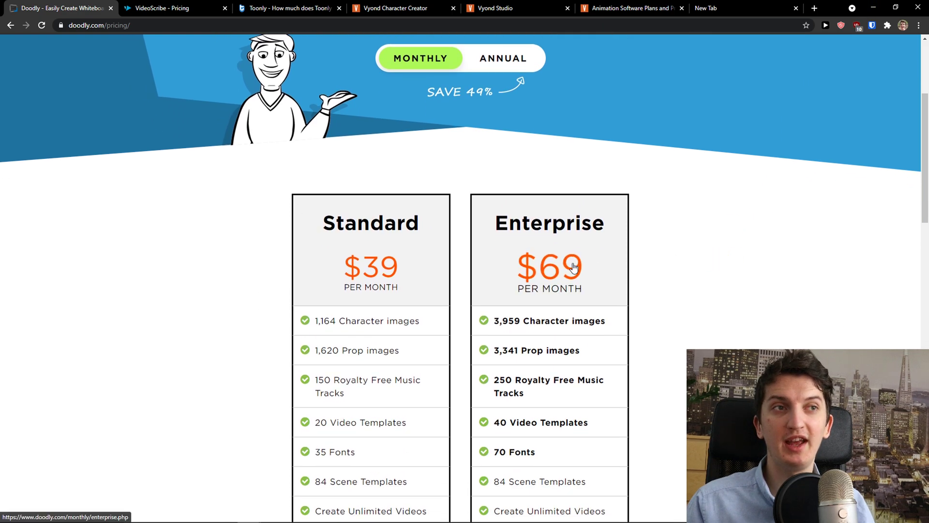
scroll(654, 260, down, 1)
scroll(566, 268, down, 1)
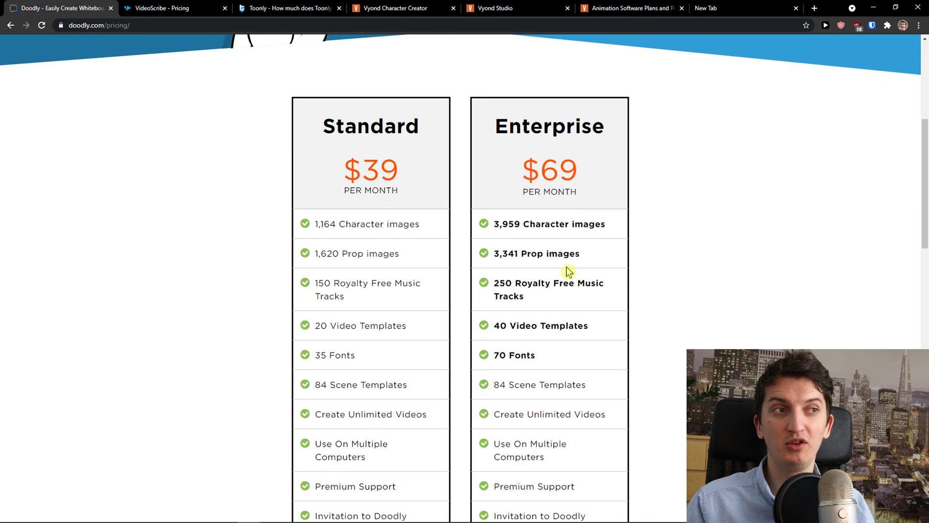
scroll(631, 273, down, 5)
scroll(669, 318, up, 8)
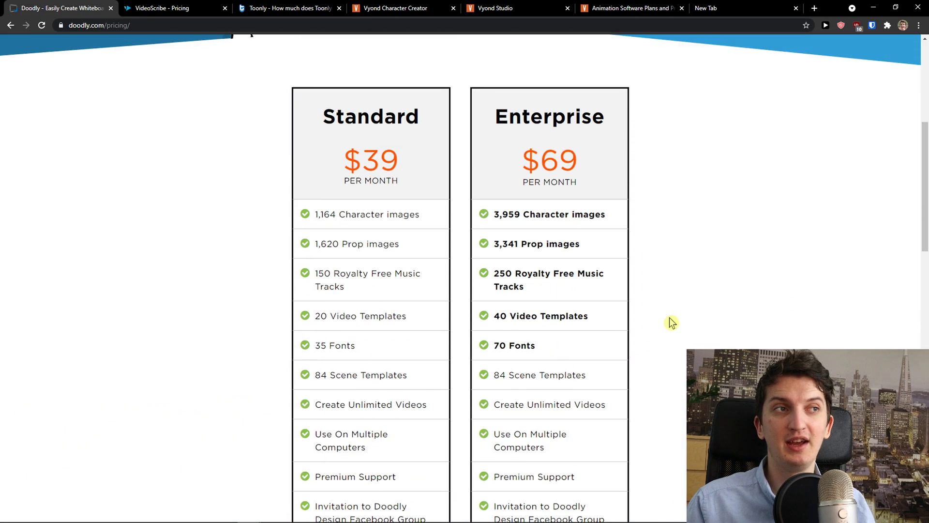
scroll(671, 324, up, 1)
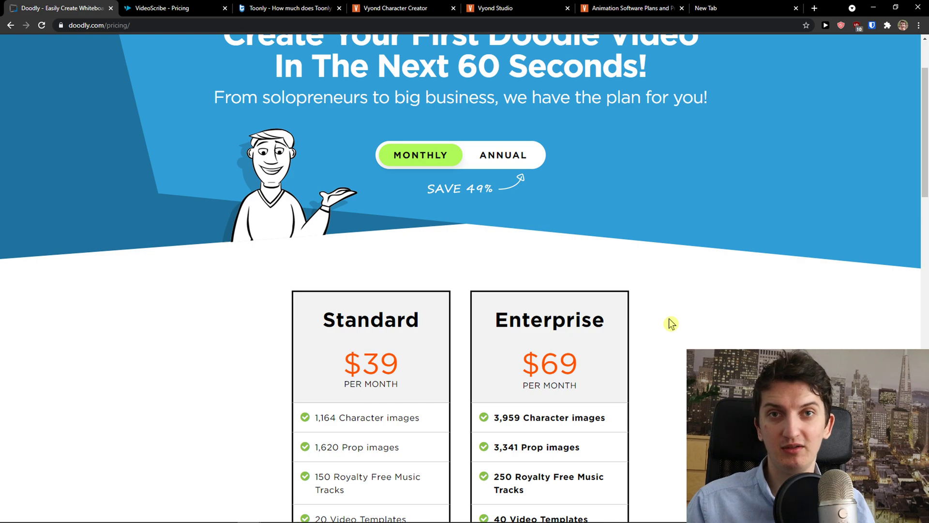
scroll(671, 323, down, 1)
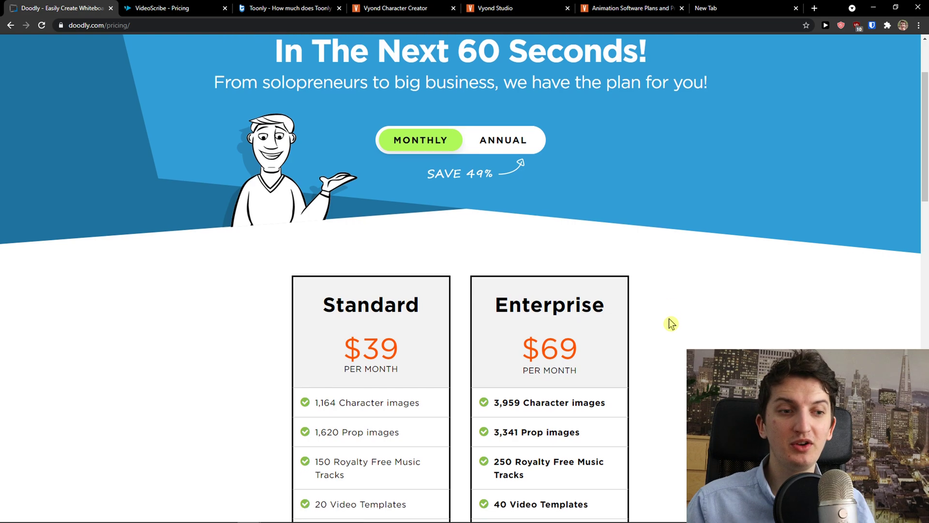
scroll(671, 323, up, 2)
scroll(671, 323, down, 2)
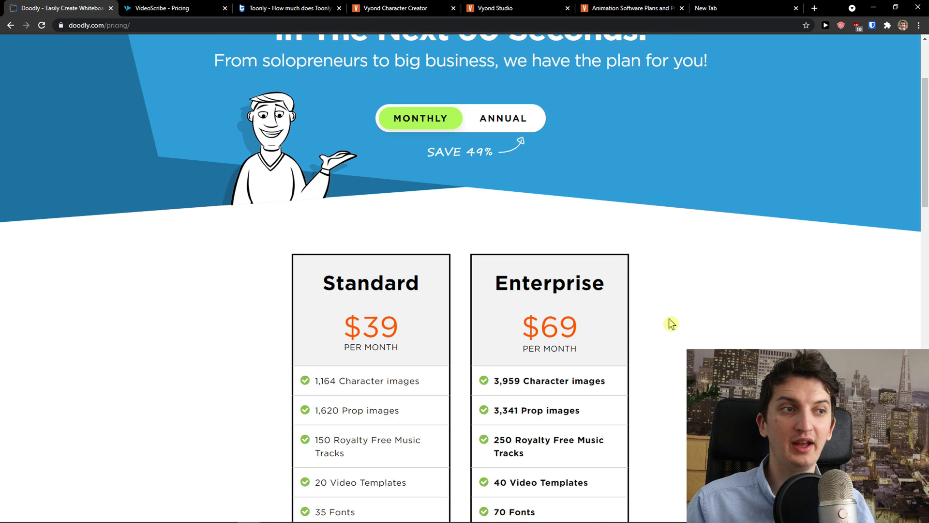
scroll(671, 323, up, 1)
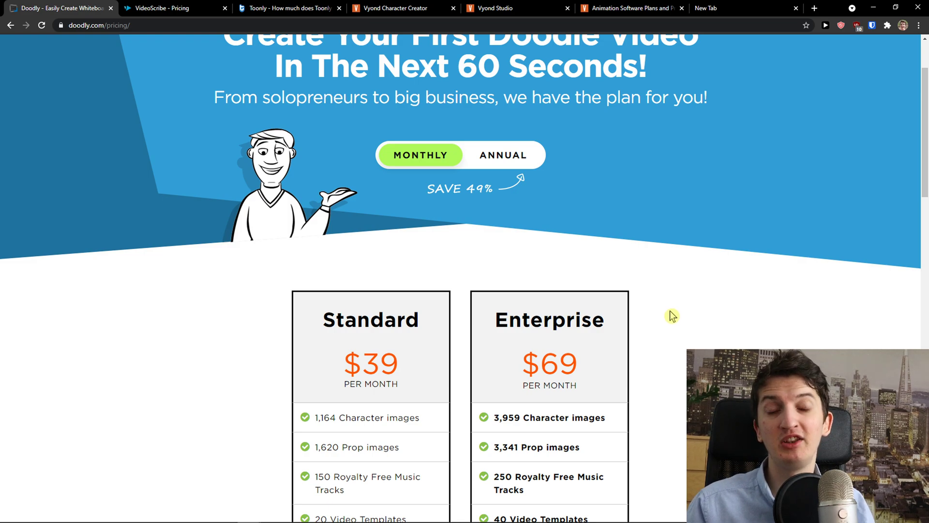
scroll(673, 316, down, 1)
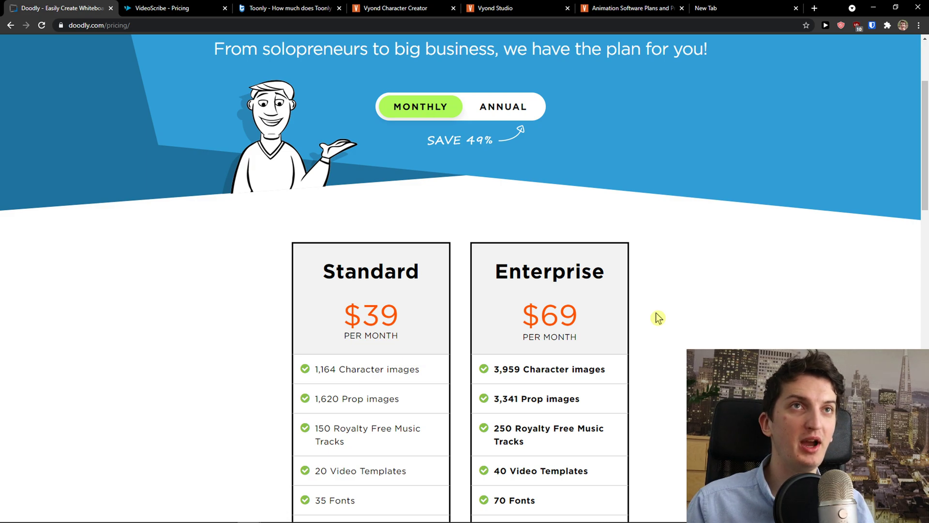
scroll(543, 266, up, 2)
scroll(473, 311, down, 2)
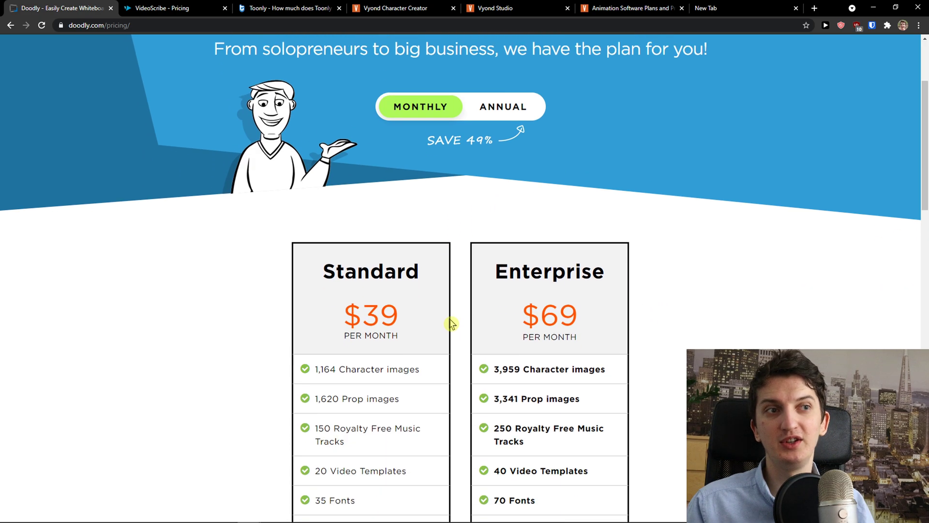
scroll(461, 323, down, 1)
click(493, 67)
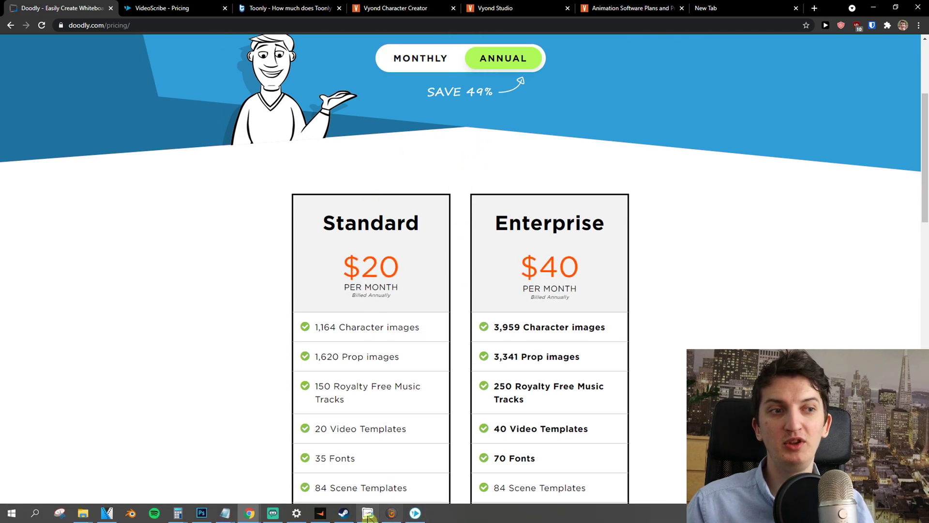
click(368, 516)
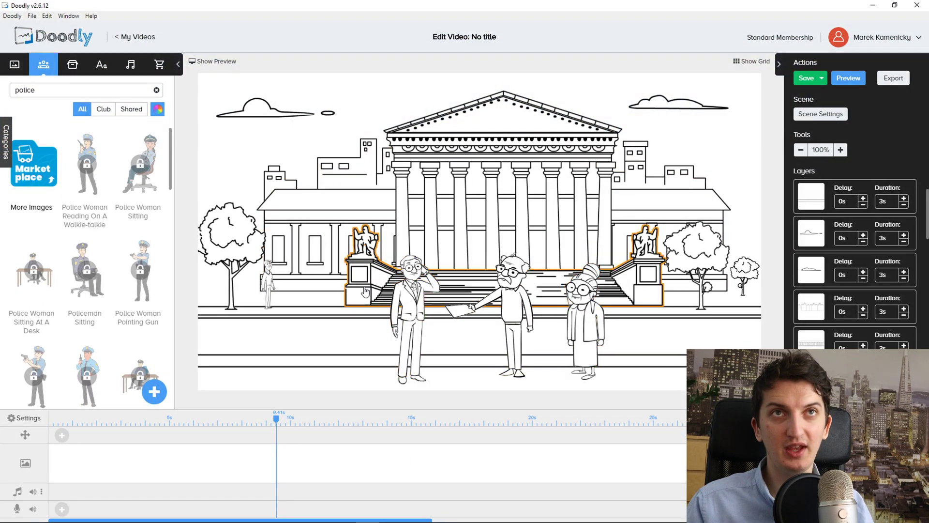
Enlarge Jeff On Phone and move him left beside the left statue
click(412, 314)
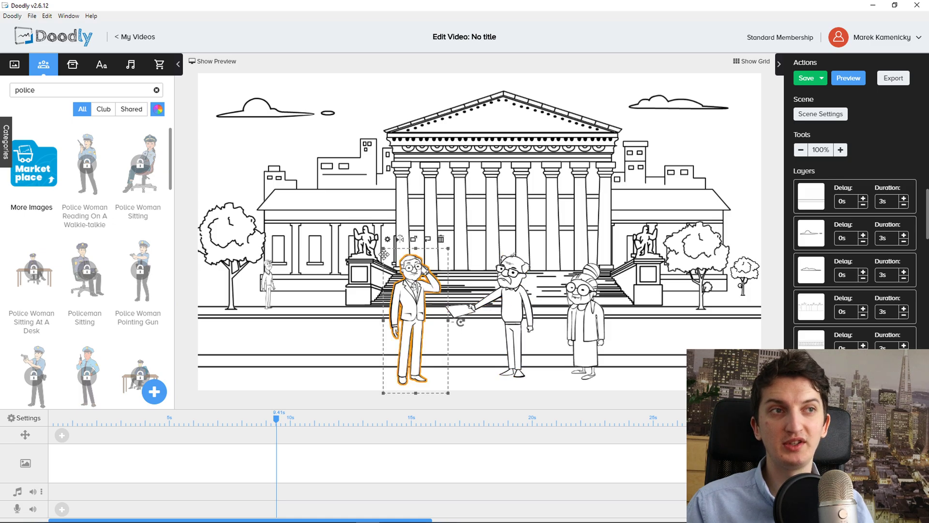
mouse_move(384, 248)
mouse_down()
mouse_move(332, 209)
mouse_move(359, 194)
mouse_move(295, 227)
mouse_move(379, 248)
mouse_up()
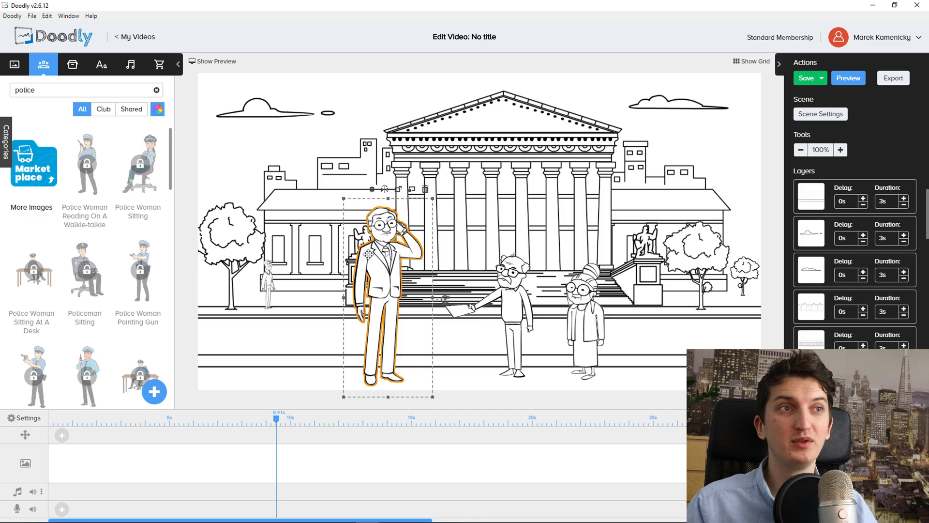
drag(370, 252, 310, 249)
Open and close Jeff's Asset Settings, then minimize Doodly
click(310, 186)
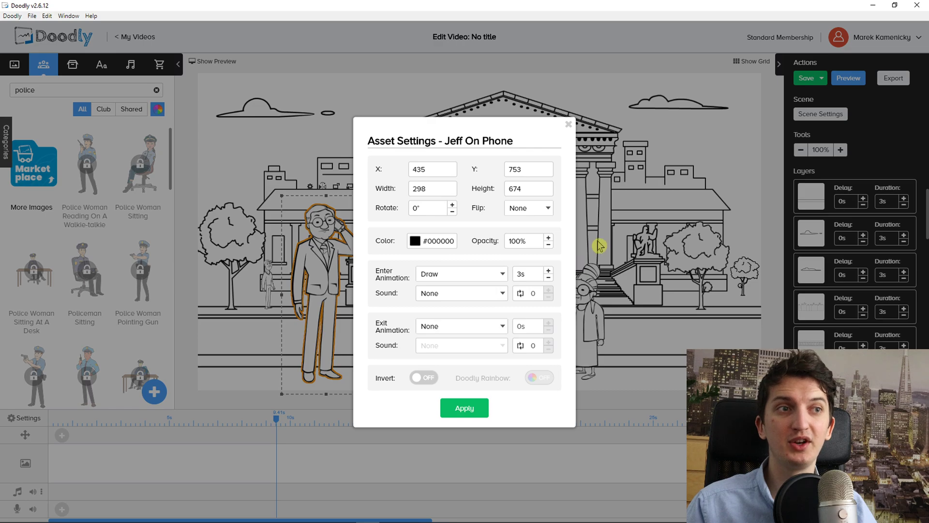
click(625, 241)
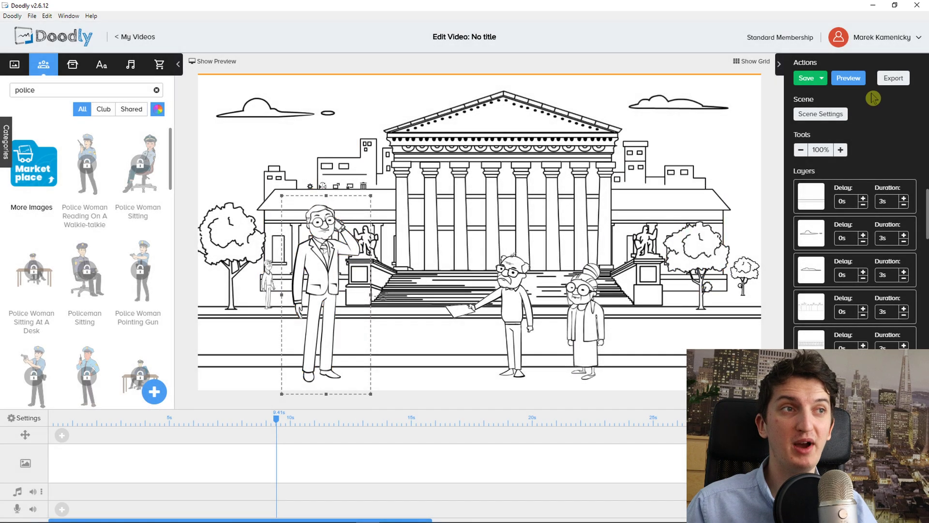
click(873, 5)
View VideoScribe's pricing: €25 monthly, €13/mo yearly, or €550 one-off
click(171, 7)
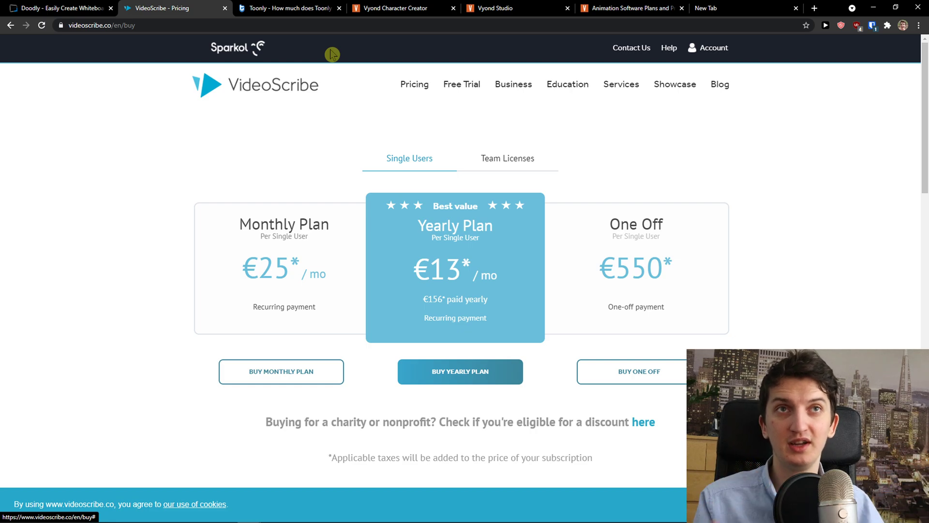
scroll(275, 189, down, 1)
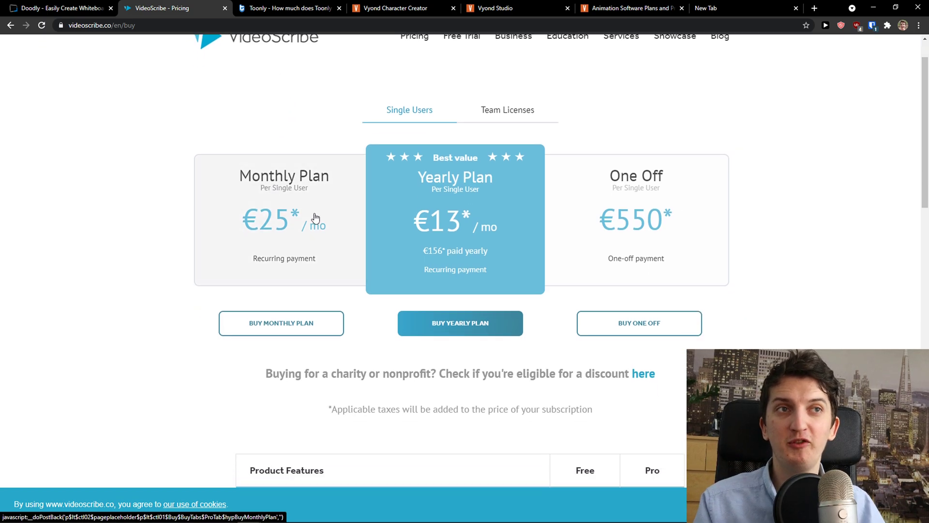
scroll(286, 230, down, 1)
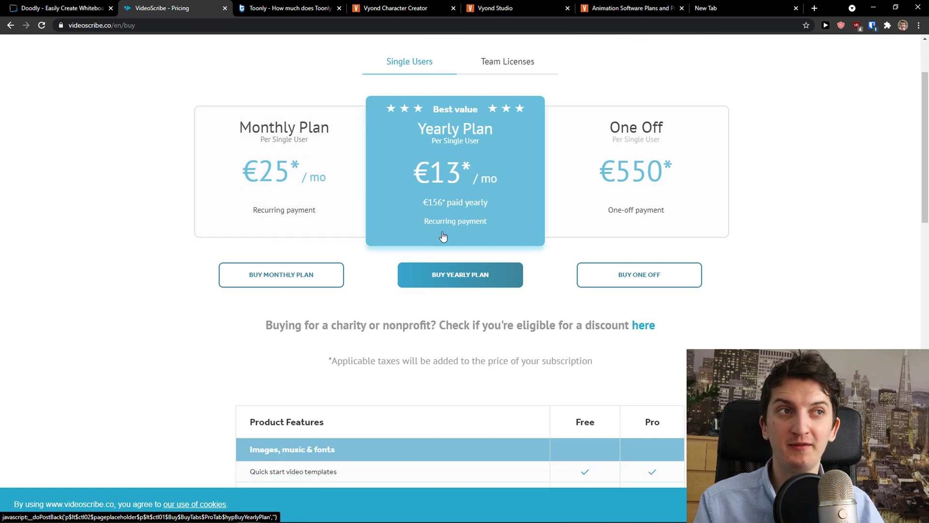
Compare VideoScribe's prices against Doodly's pricing, then bring up the VideoScribe editor
key(ctrl+shift+Tab)
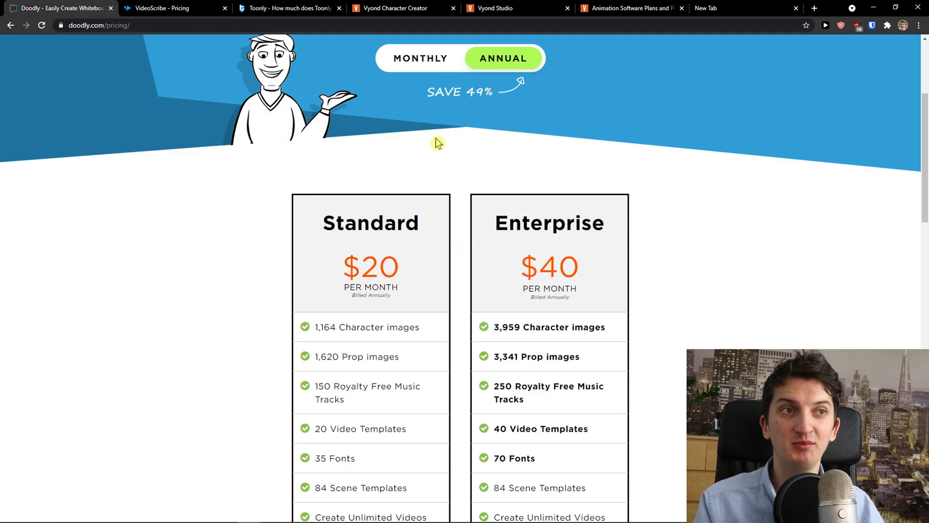
key(ctrl+Tab)
scroll(206, 151, up, 1)
key(ctrl+shift+Tab)
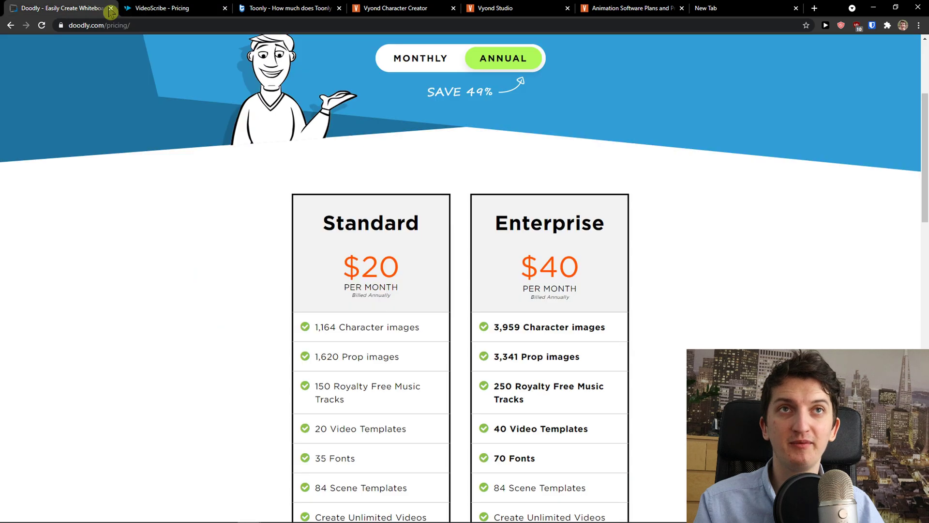
key(ctrl+Tab)
scroll(406, 244, up, 1)
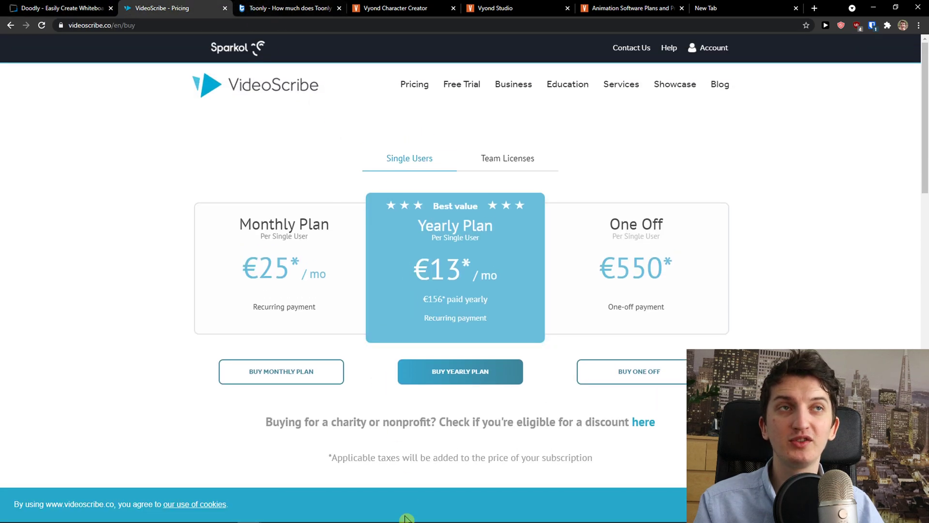
mouse_move(365, 503)
click(415, 513)
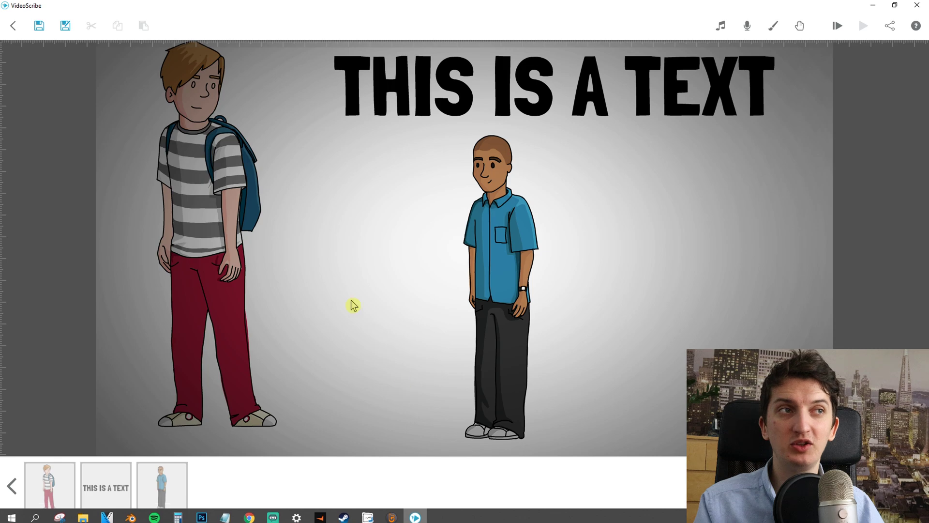
Browse VideoScribe's Emojis, Money and People Male image categories, then view the drawing-hand choices
scroll(218, 236, down, 2)
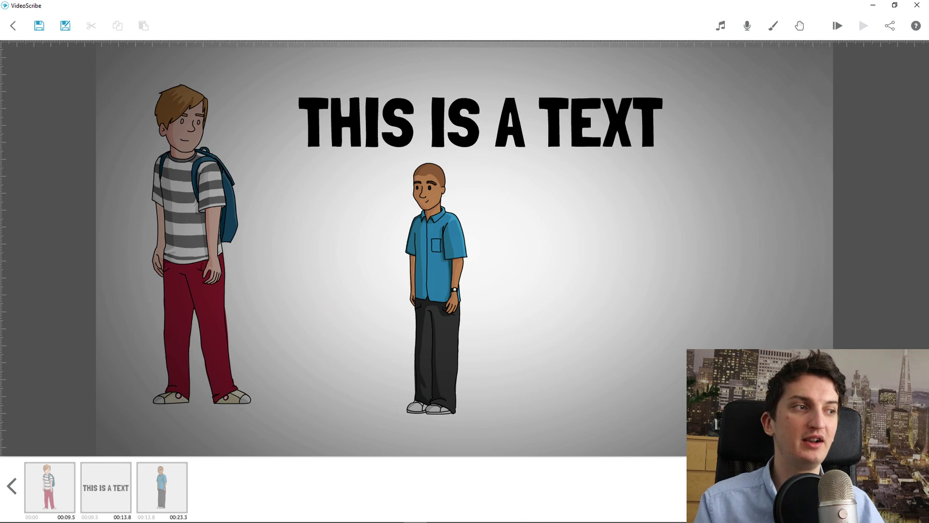
click(804, 487)
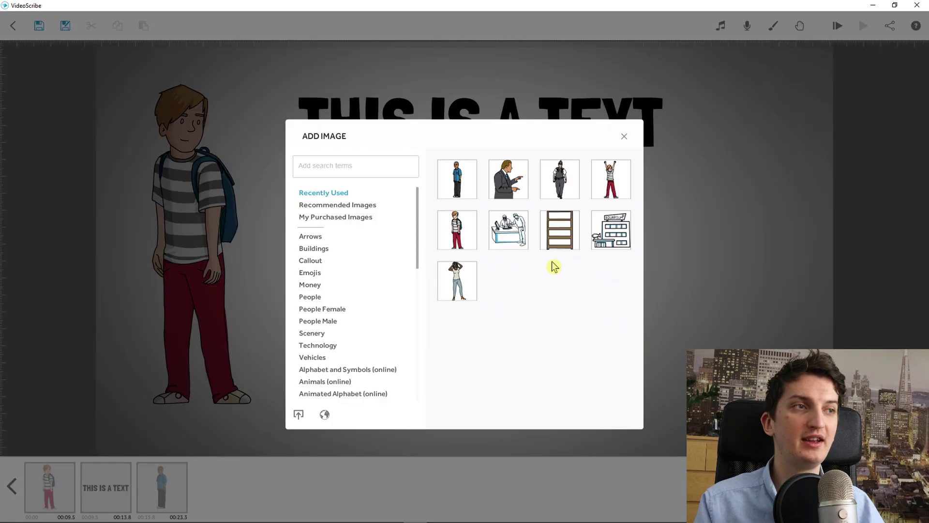
click(368, 272)
click(356, 289)
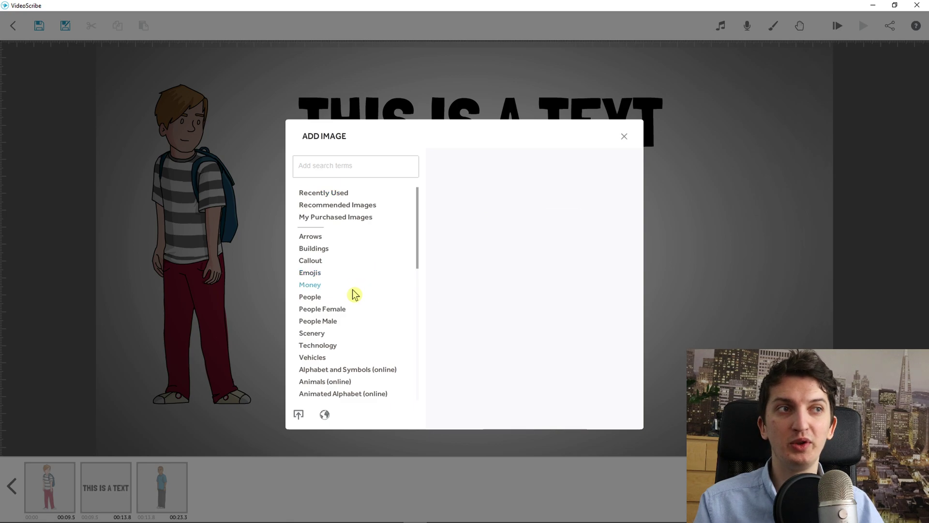
click(359, 333)
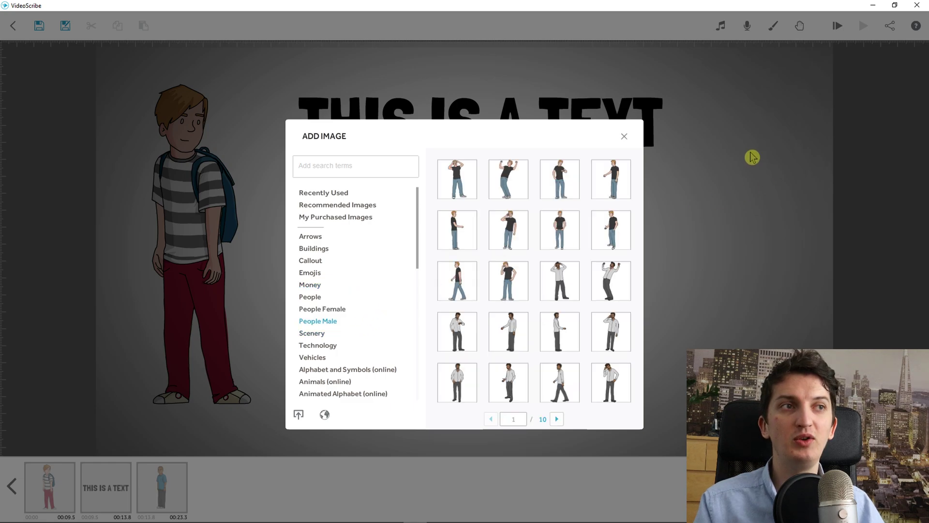
click(625, 136)
click(798, 26)
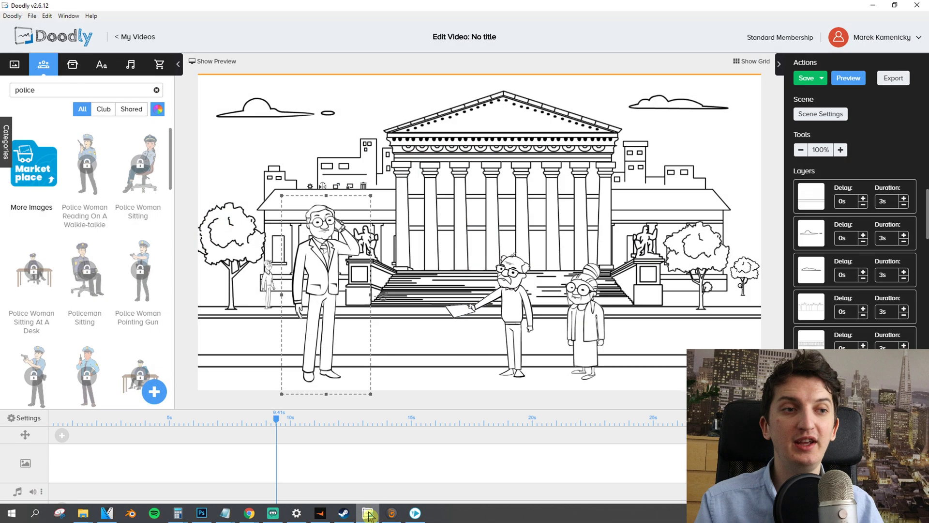
Check Doodly's export options, then turn off the default board and hand style to view Cartoon Hands
click(893, 78)
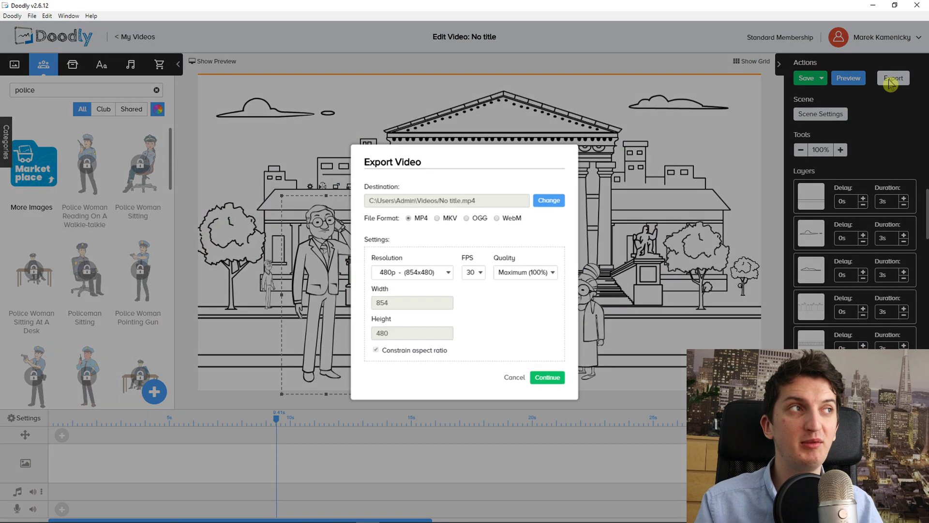
click(518, 386)
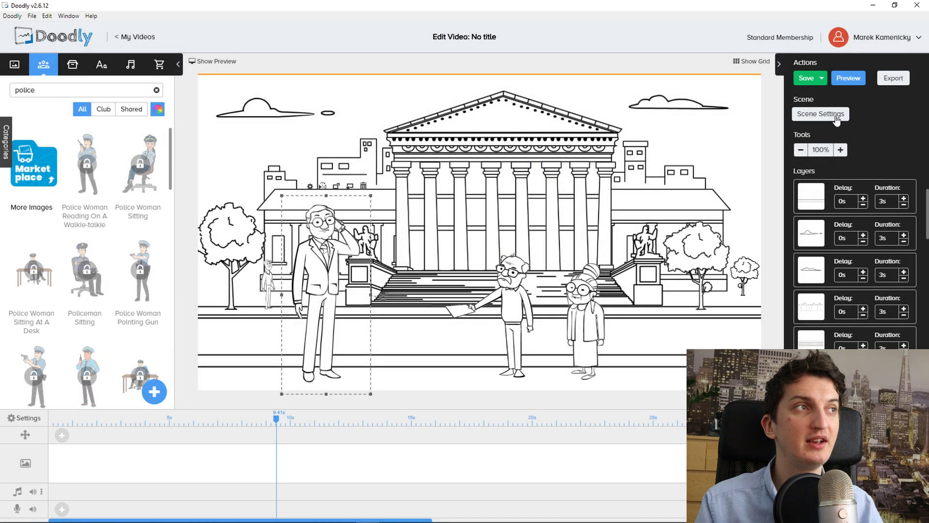
click(818, 115)
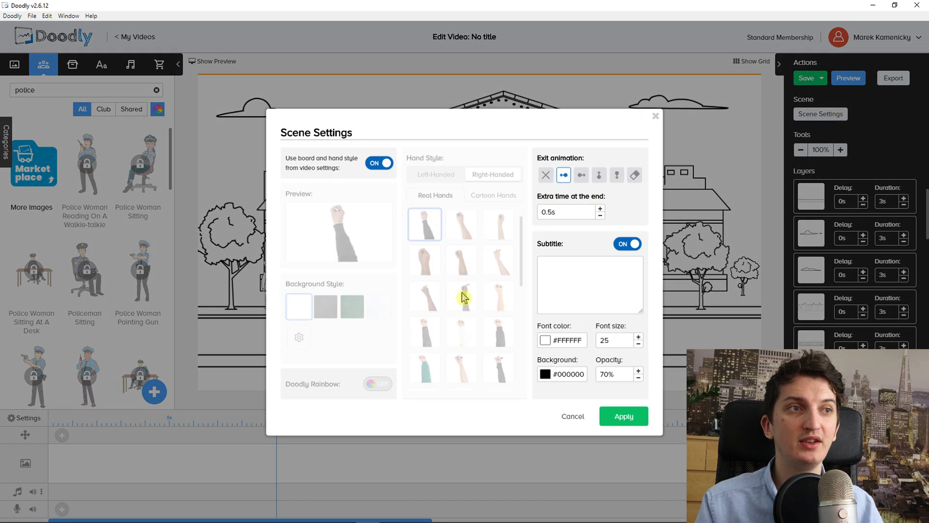
click(381, 163)
scroll(513, 271, down, 5)
scroll(464, 315, up, 5)
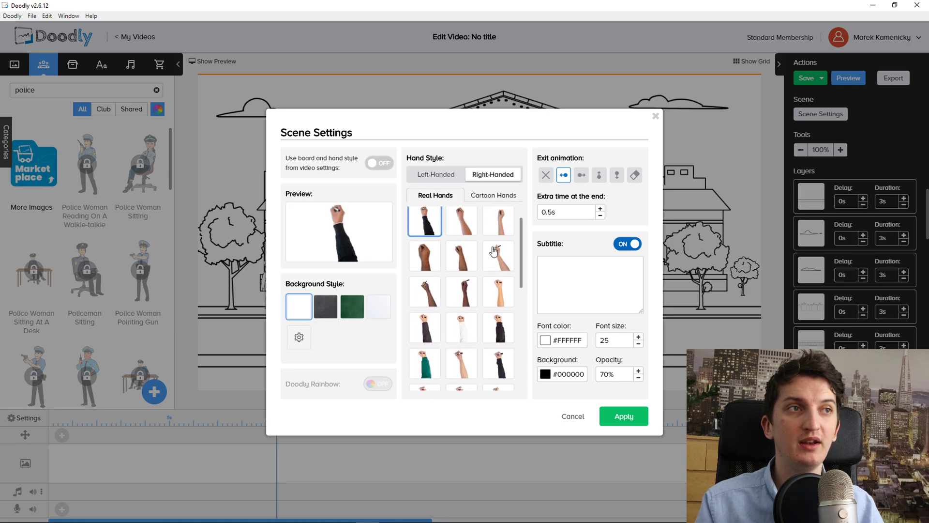
click(495, 195)
scroll(477, 303, down, 3)
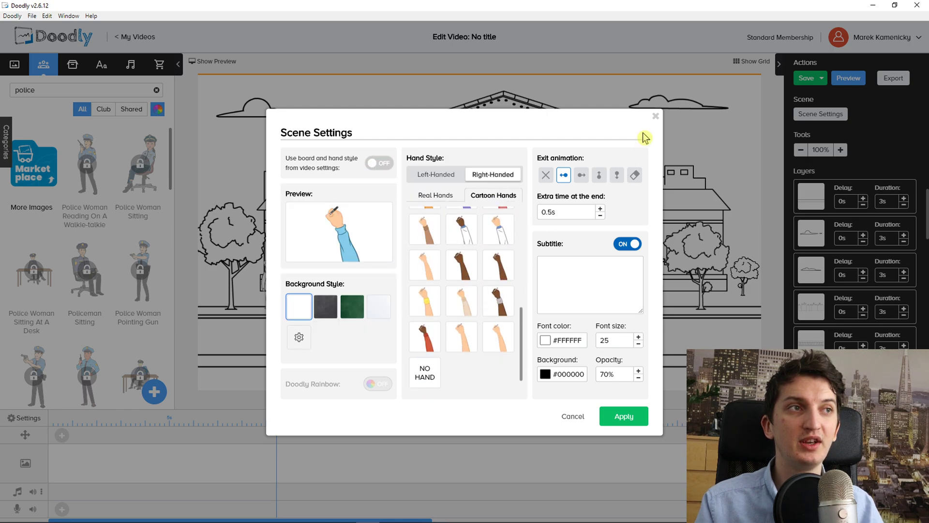
click(656, 117)
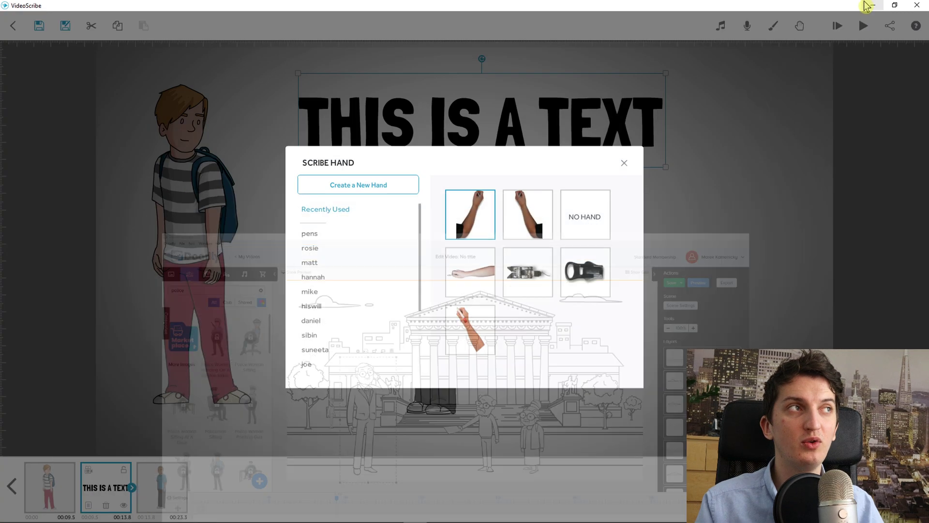
Close the Scribe Hand chooser and deselect the 'THIS IS A TEXT' heading
click(625, 163)
click(532, 218)
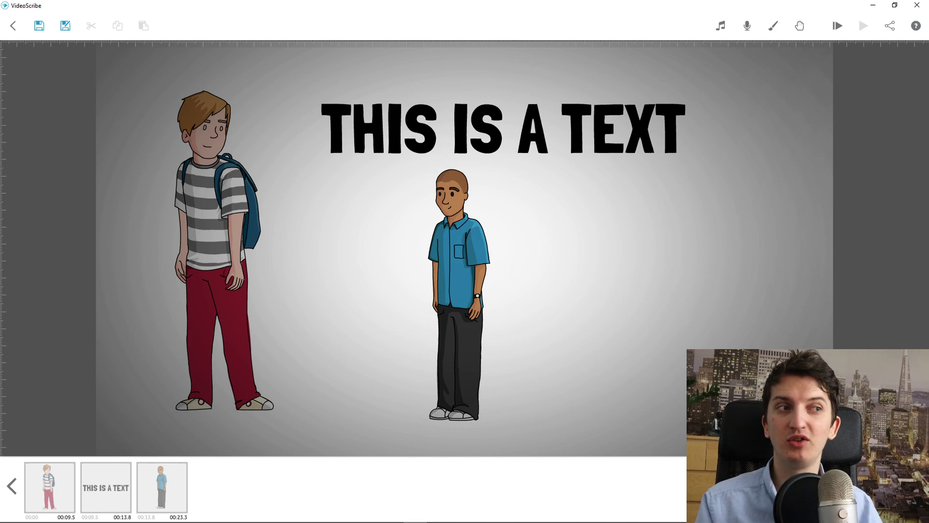
Reposition the boy with the backpack, frame the camera on him, and review his drawing settings
drag(528, 369, 604, 368)
click(54, 479)
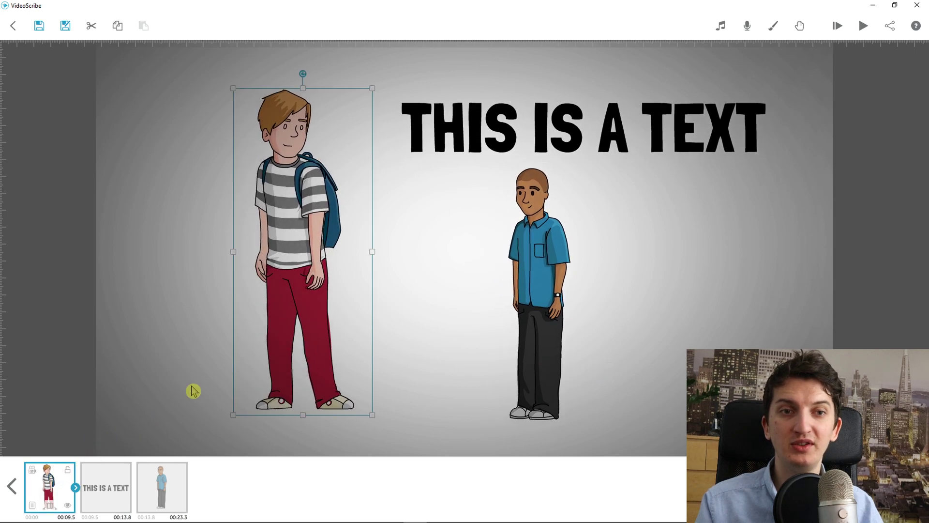
scroll(452, 266, up, 3)
drag(551, 251, 531, 271)
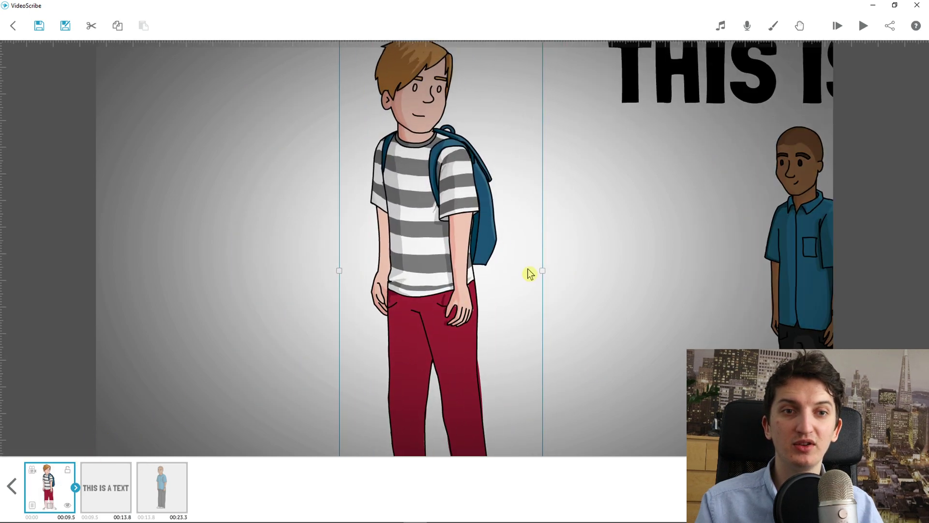
click(54, 493)
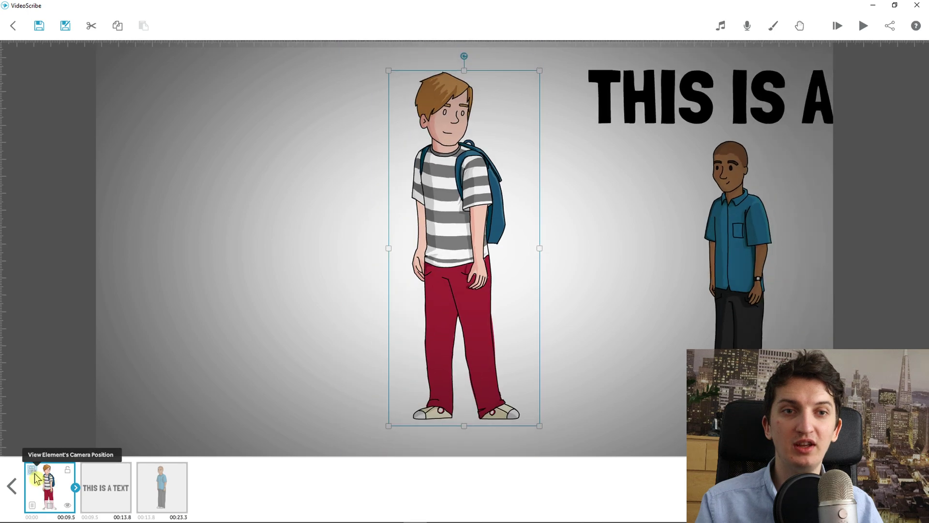
click(41, 505)
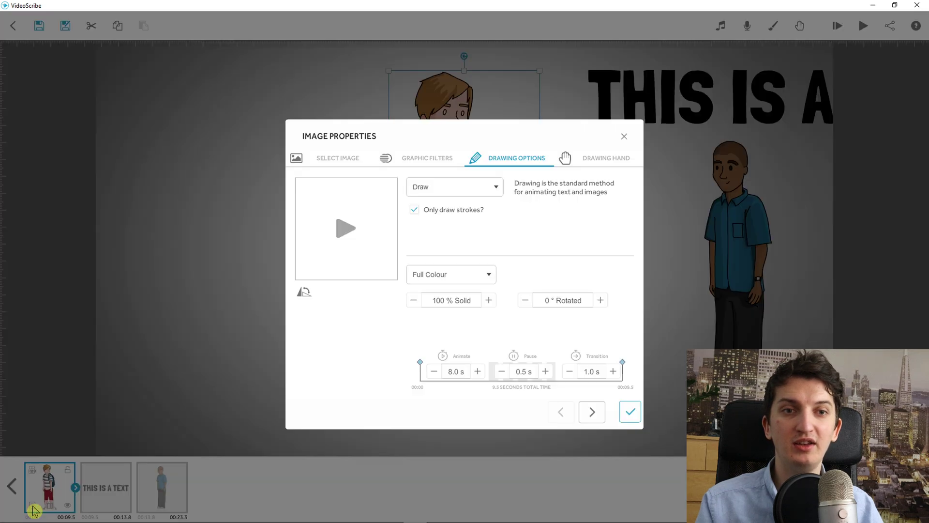
click(637, 141)
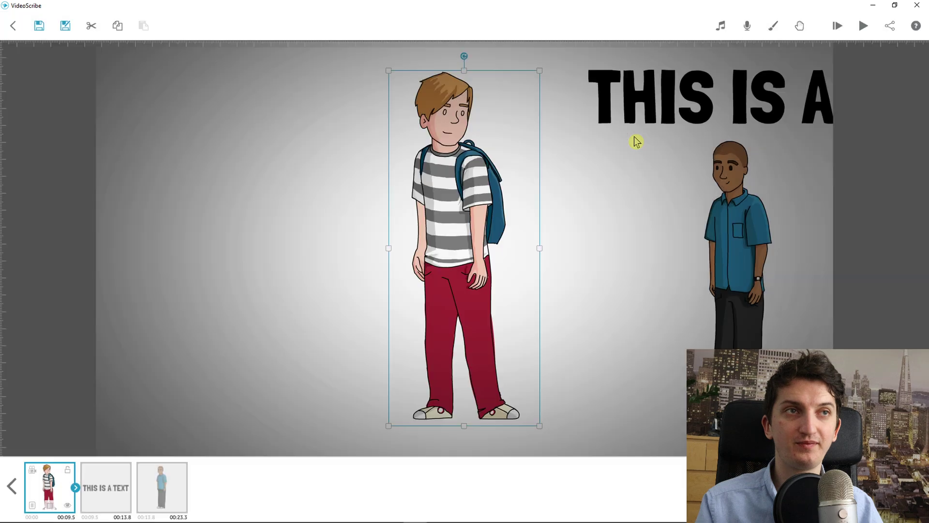
Jump the camera to the text and the standing man, then play the scribe
click(99, 489)
click(151, 490)
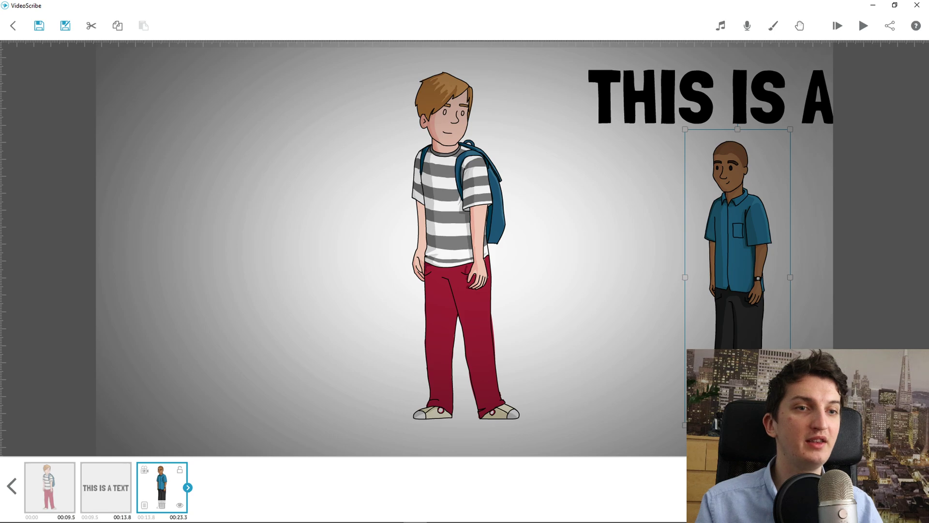
click(863, 24)
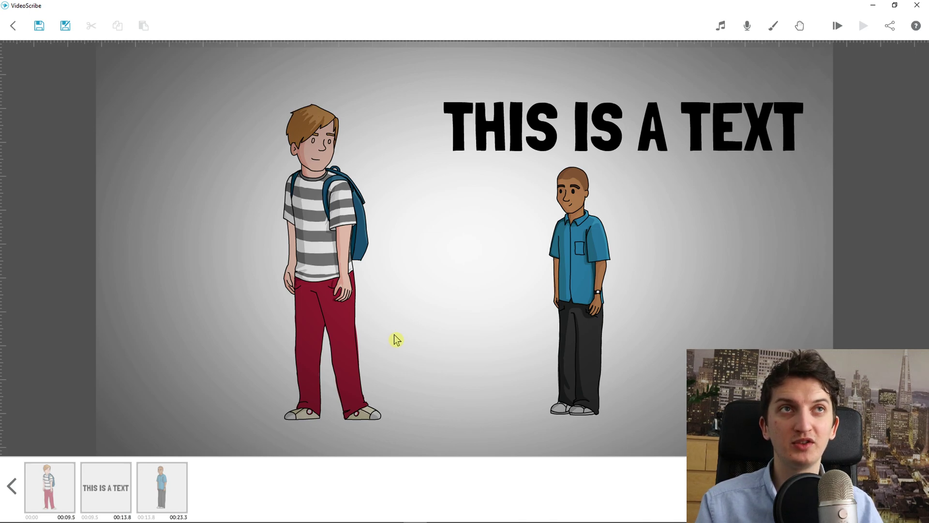
Minimize VideoScribe and bring up Doodly to browse its font list
click(874, 8)
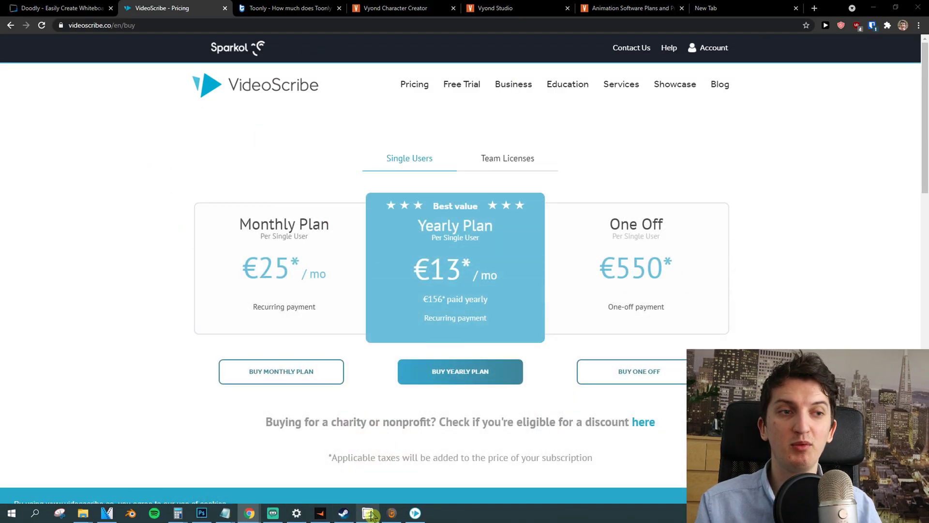
click(368, 513)
click(102, 65)
scroll(97, 288, down, 10)
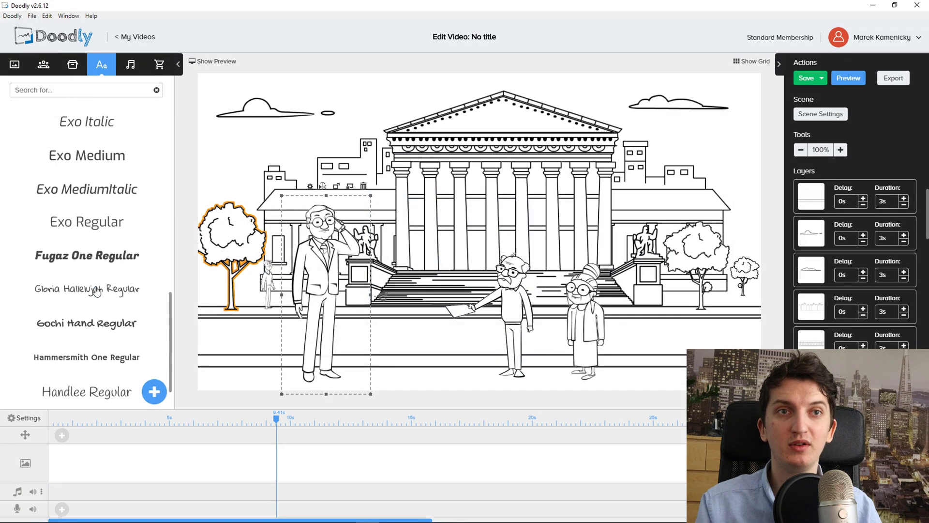
scroll(100, 295, up, 5)
Hide Doodly and show Toonly's pricing: Standard $20/month, Enterprise $40
click(874, 6)
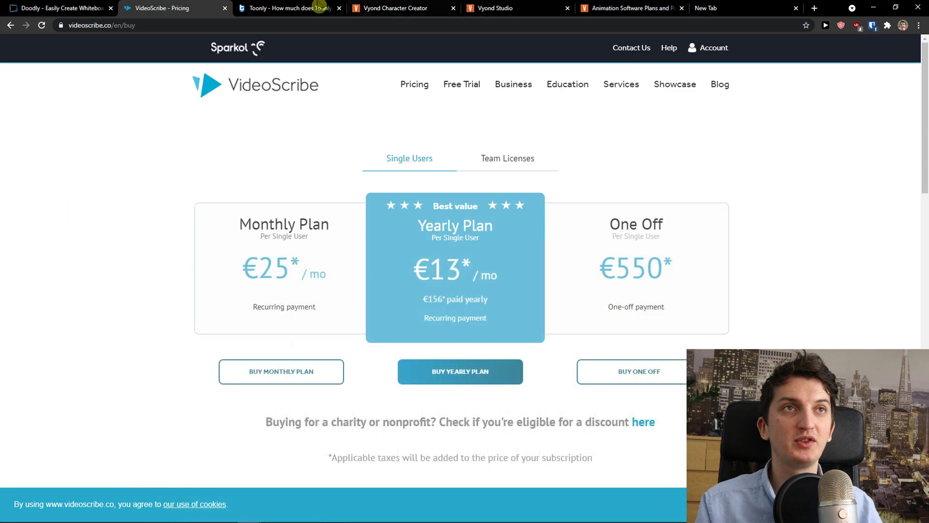
click(320, 7)
scroll(340, 191, up, 3)
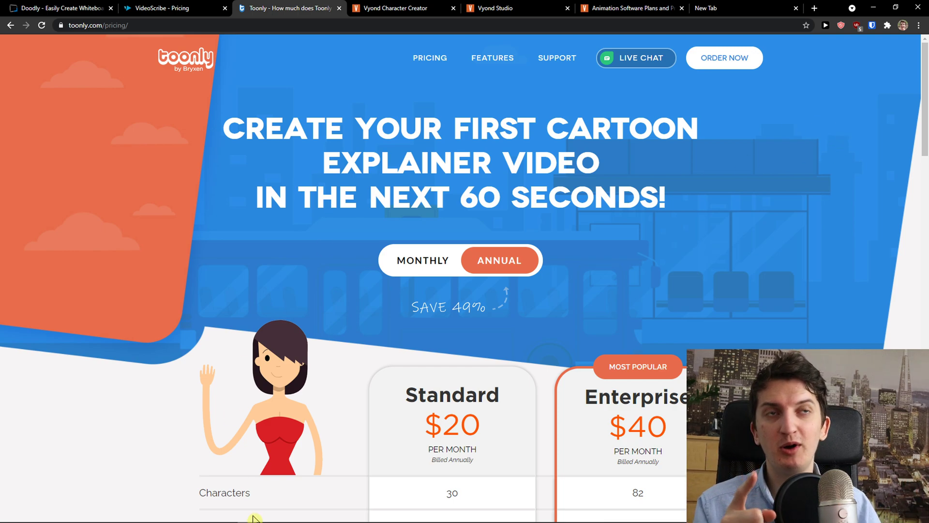
Briefly bring back VideoScribe, then minimize it and show the Doodly pricing page
mouse_move(358, 516)
click(415, 514)
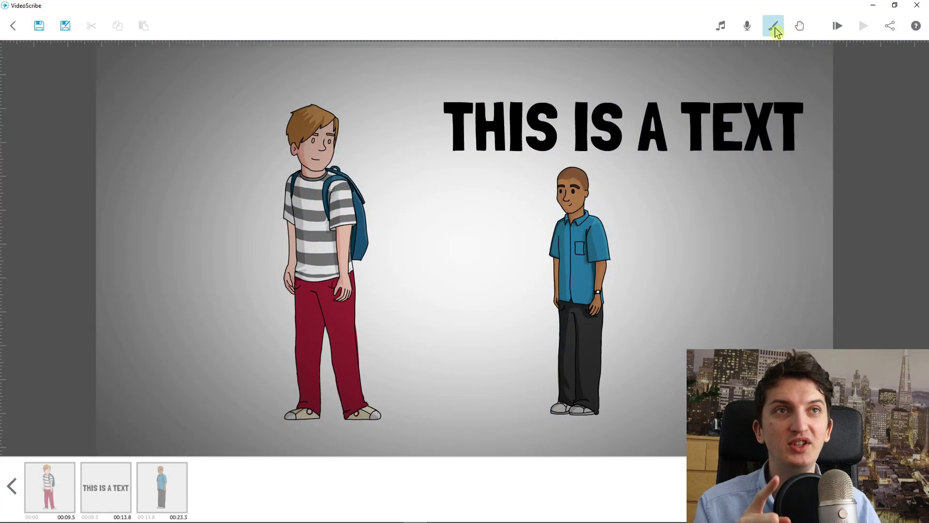
click(874, 6)
click(61, 8)
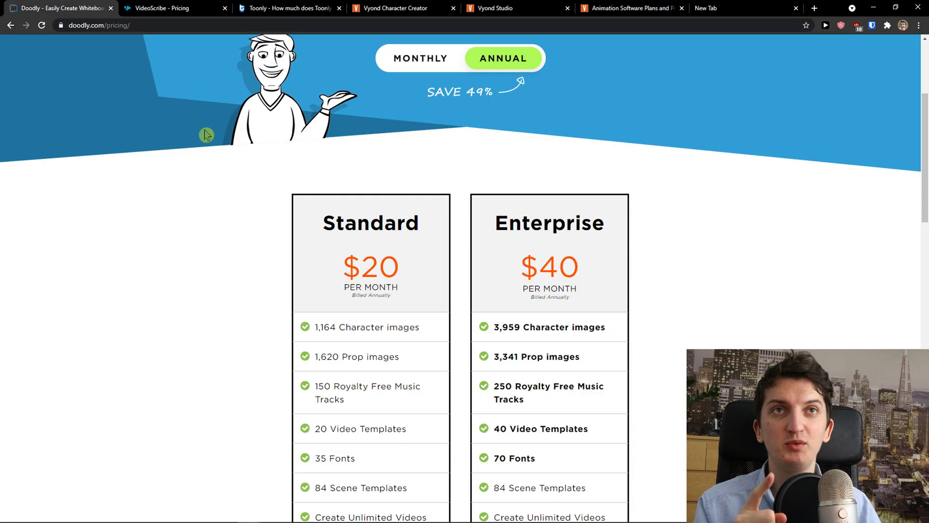
Show Doodly's scene templates as black-and-white sketches, then bring up Toonly's E-Shop scene
click(368, 514)
click(14, 64)
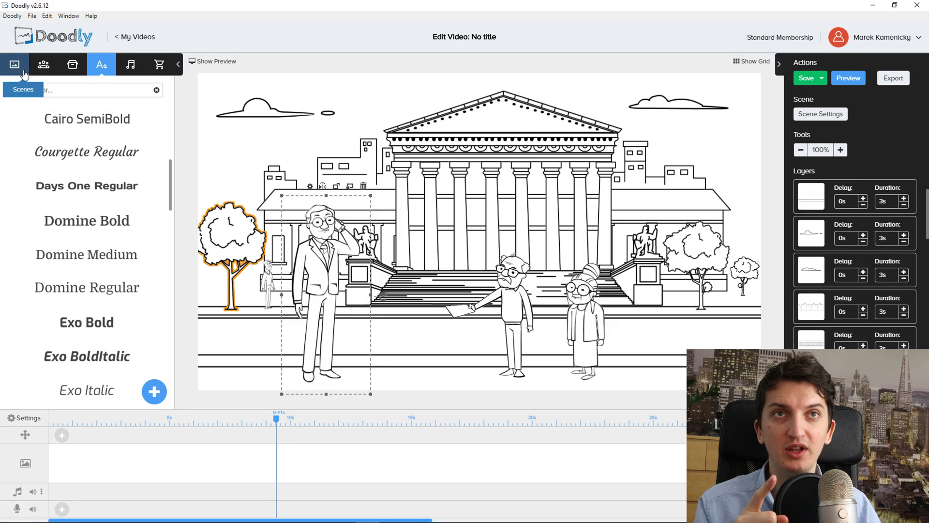
click(157, 95)
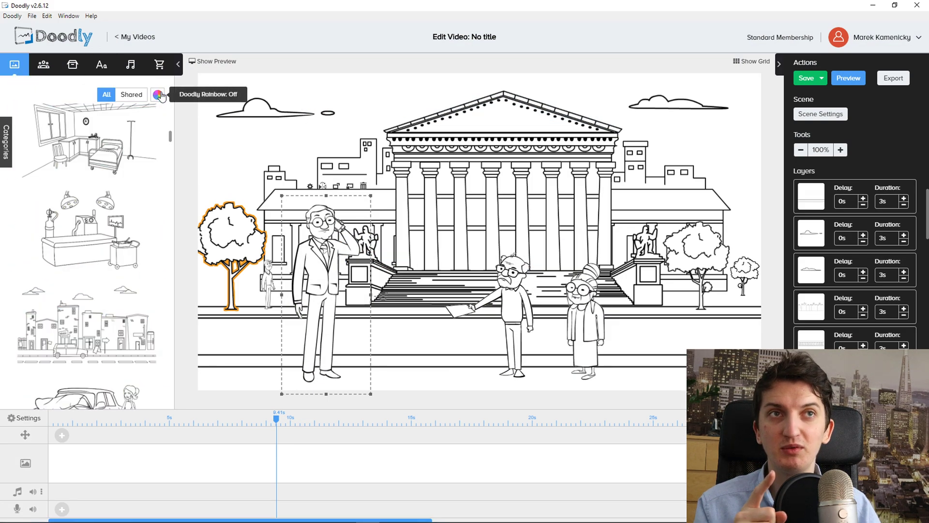
click(874, 6)
click(291, 8)
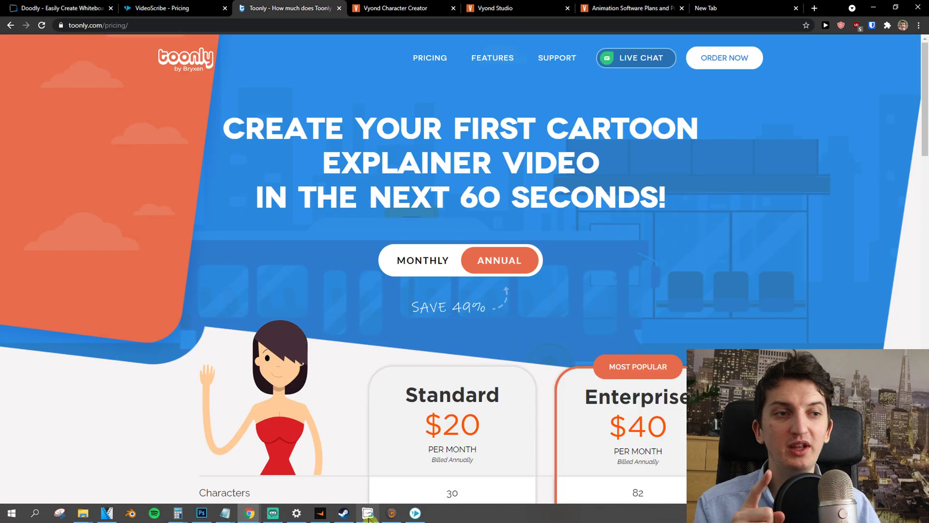
click(392, 513)
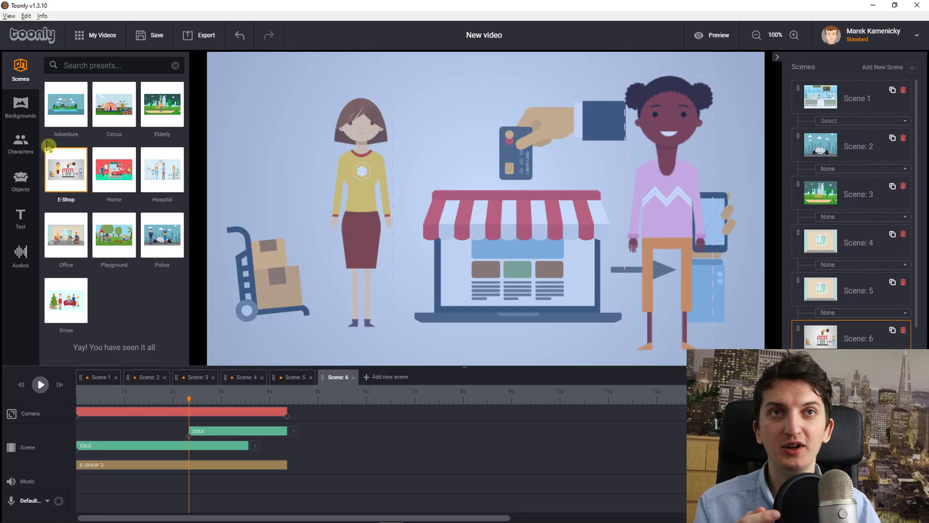
Show Toonly's characters library and preview the E-Shop scene from the start
click(20, 107)
click(20, 145)
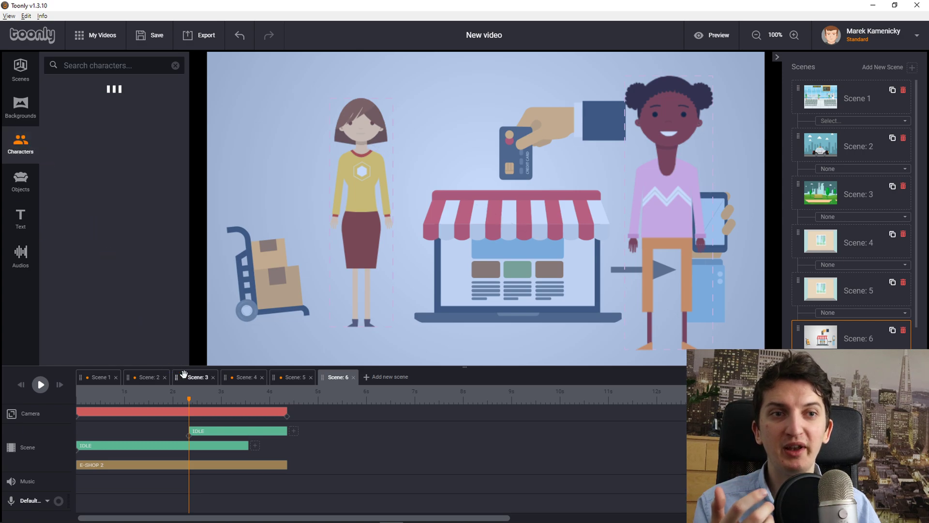
drag(190, 398, 68, 399)
key(space)
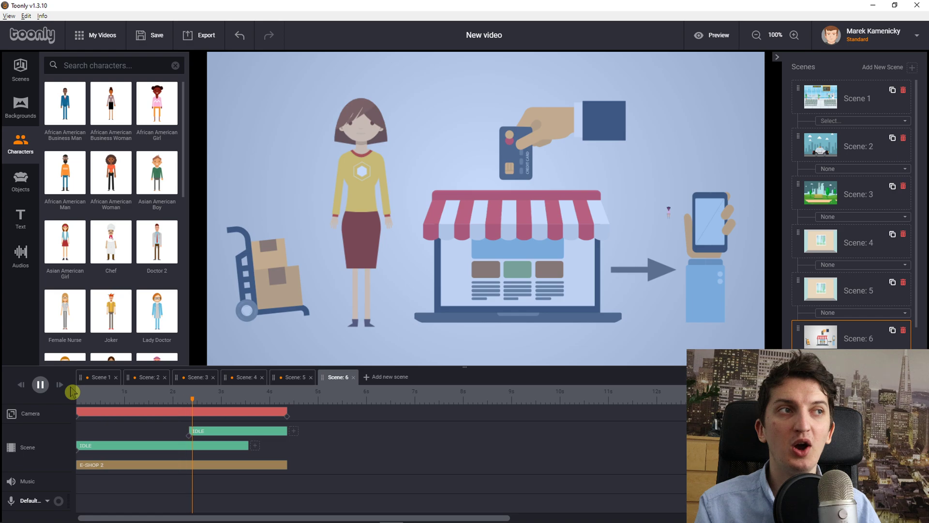
key(space)
Nudge the smiling girl character slightly left beside the shop illustration
scroll(127, 240, down, 1)
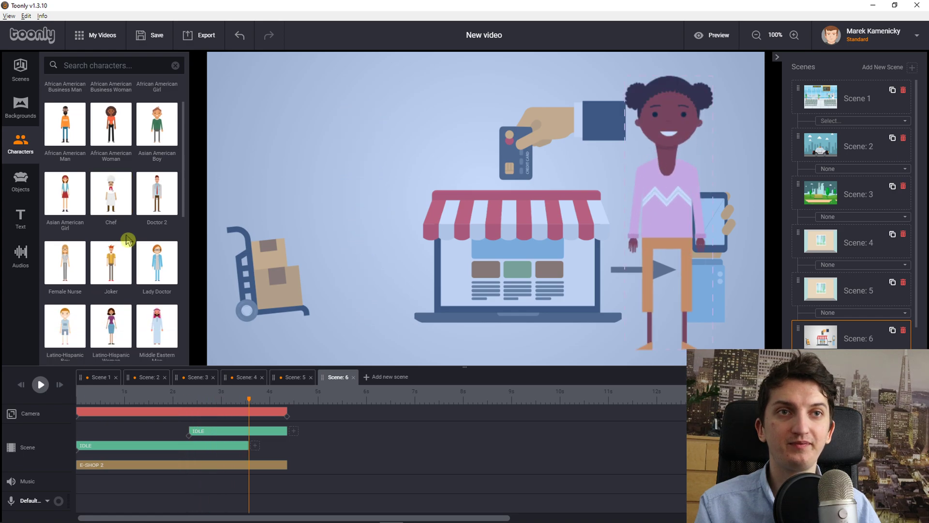
scroll(156, 262, down, 1)
scroll(157, 310, up, 3)
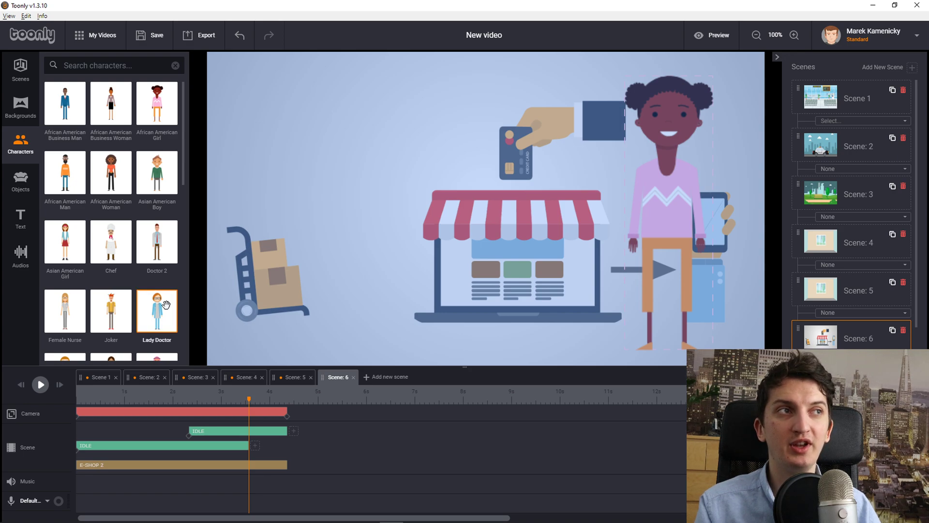
drag(682, 225, 651, 224)
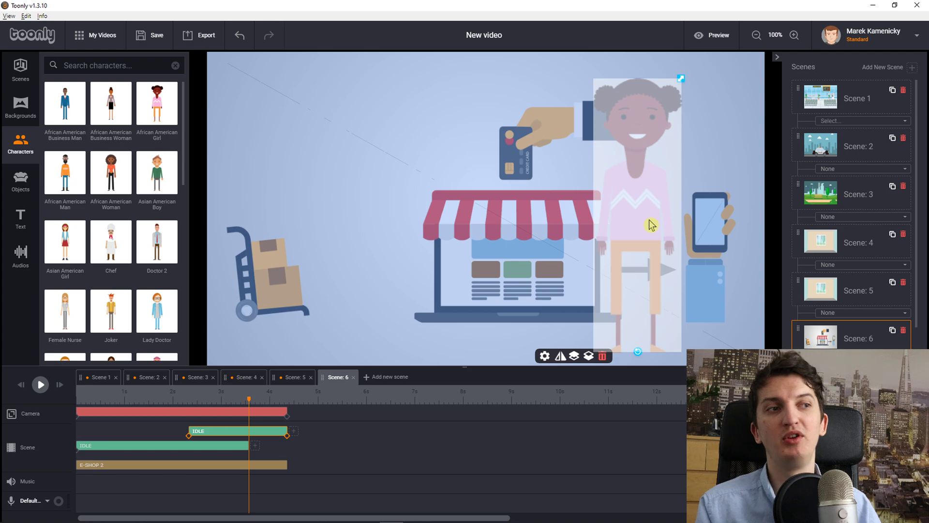
Change the girl's animation to Holding camera and save it
click(545, 357)
click(624, 263)
scroll(629, 334, down, 4)
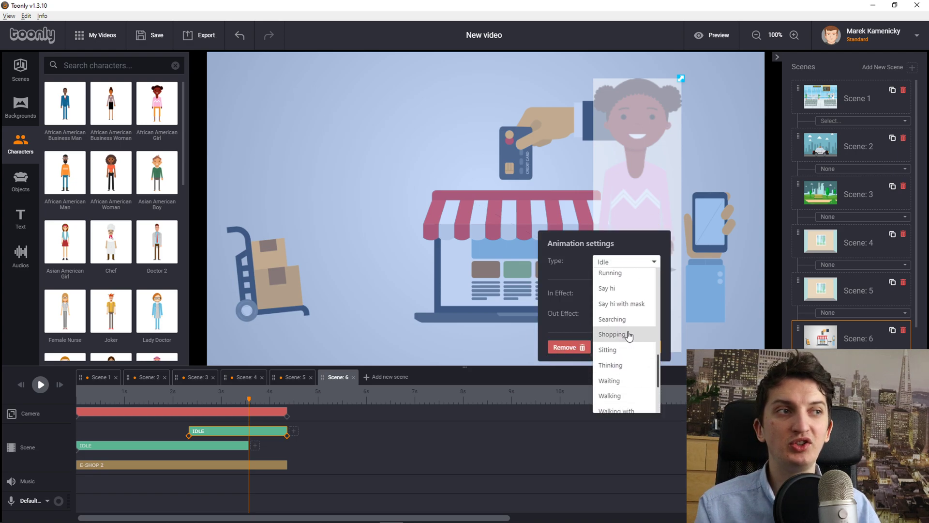
scroll(628, 334, up, 3)
click(638, 324)
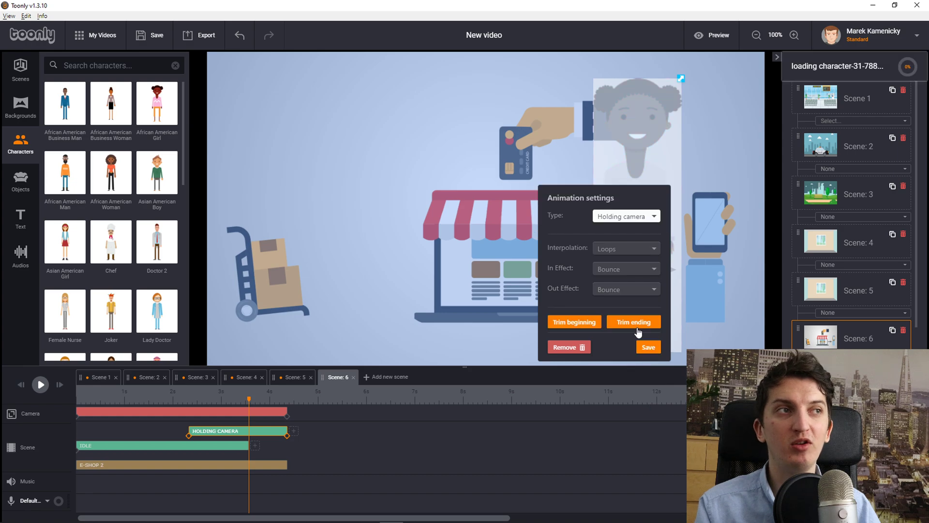
click(635, 346)
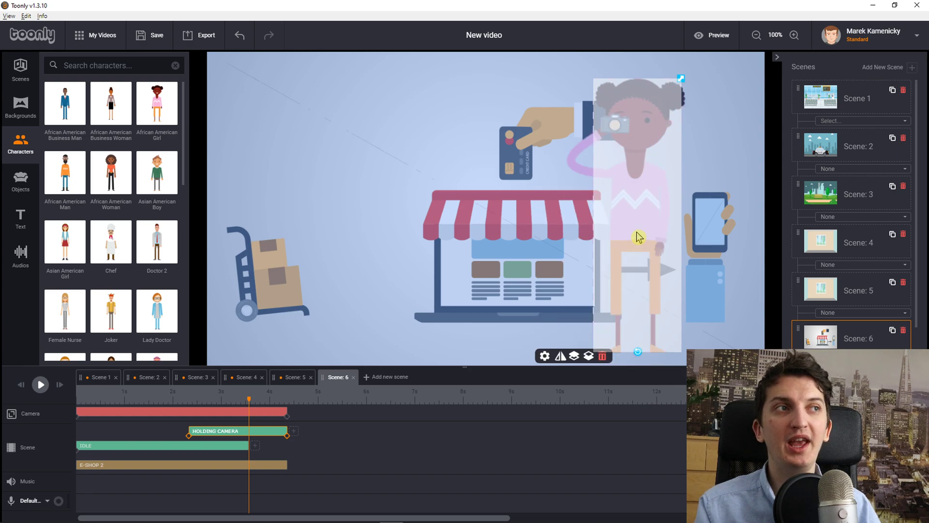
Deselect, then nudge the camera-holding woman slightly to the right
scroll(136, 296, down, 10)
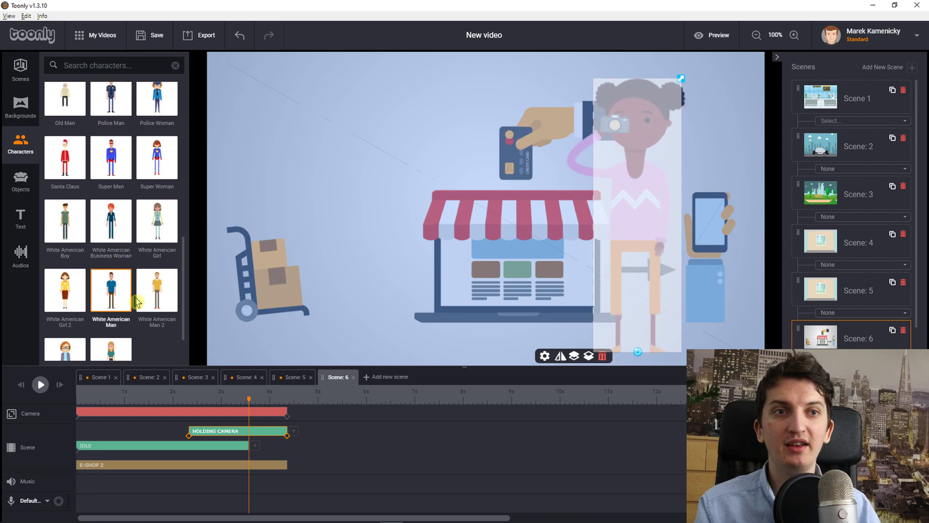
scroll(148, 345, up, 10)
click(575, 208)
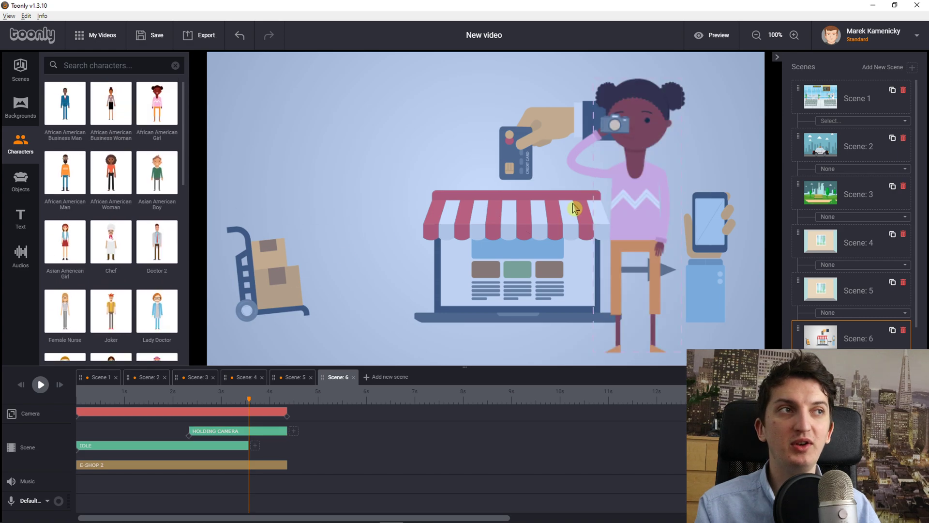
drag(631, 198, 646, 198)
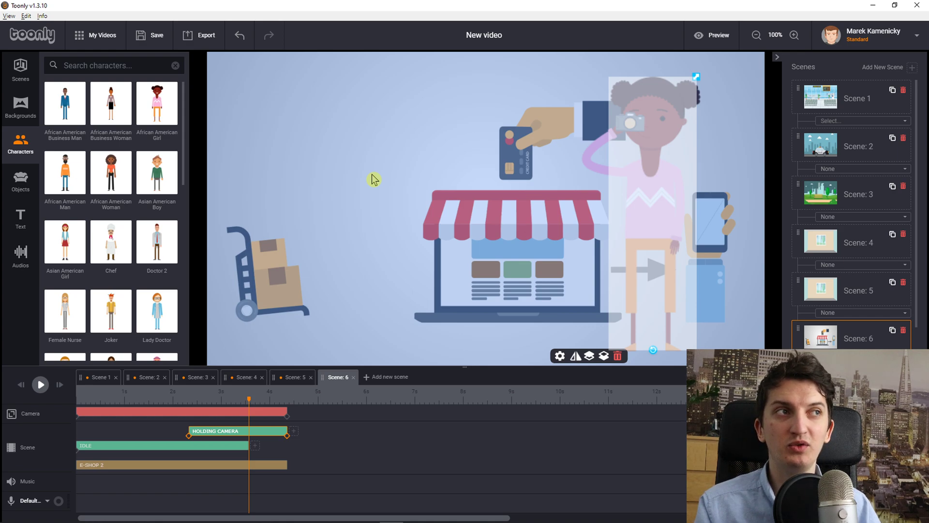
Show Toonly's scene presets, then switch to Vyond's Character Creator in Chrome
click(18, 69)
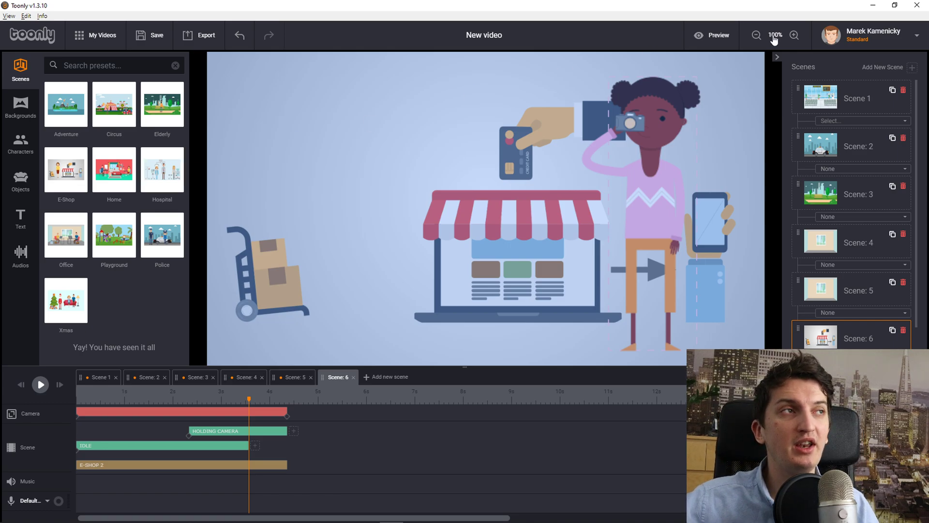
click(877, 6)
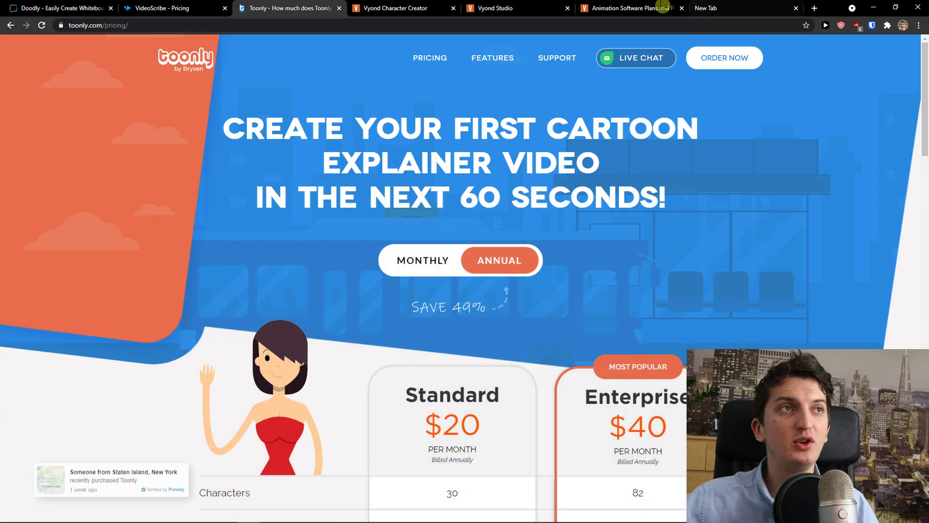
click(412, 7)
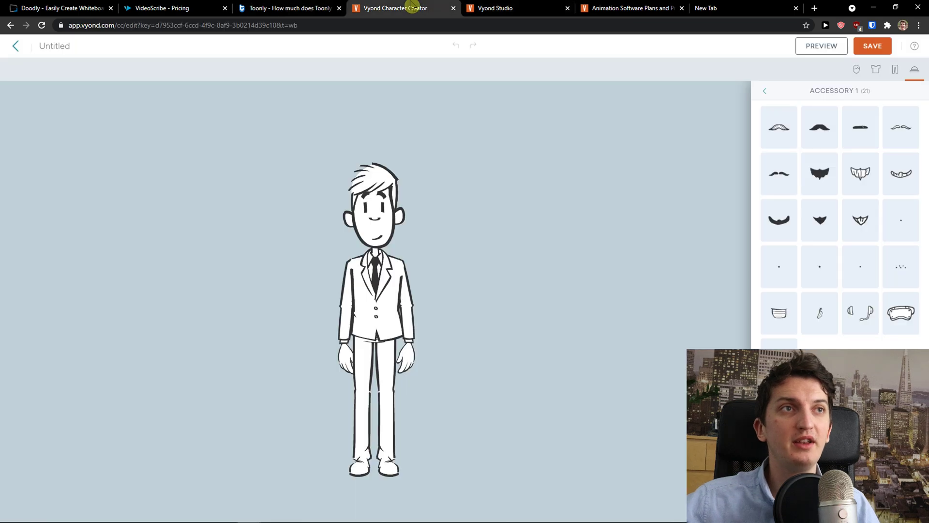
In Vyond Studio, delete the running old man from the bathroom scene
click(523, 9)
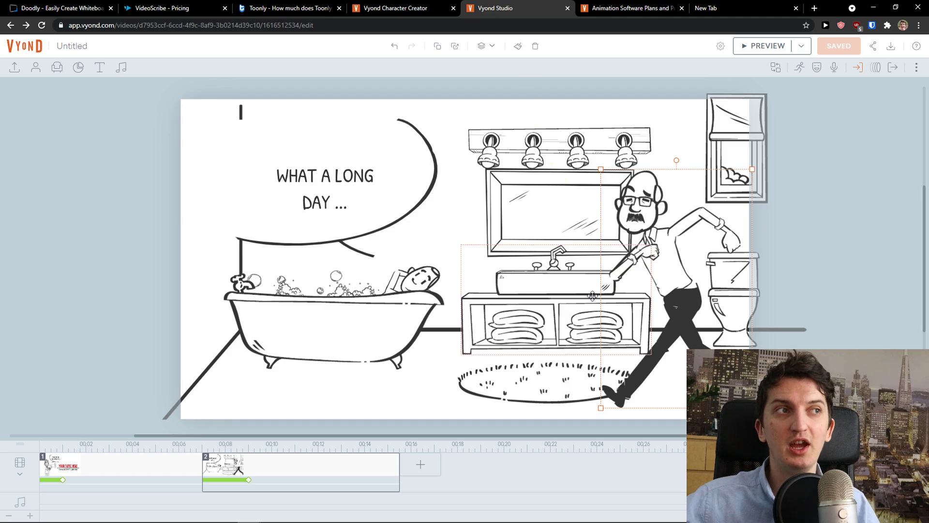
scroll(656, 275, down, 1)
scroll(656, 275, up, 2)
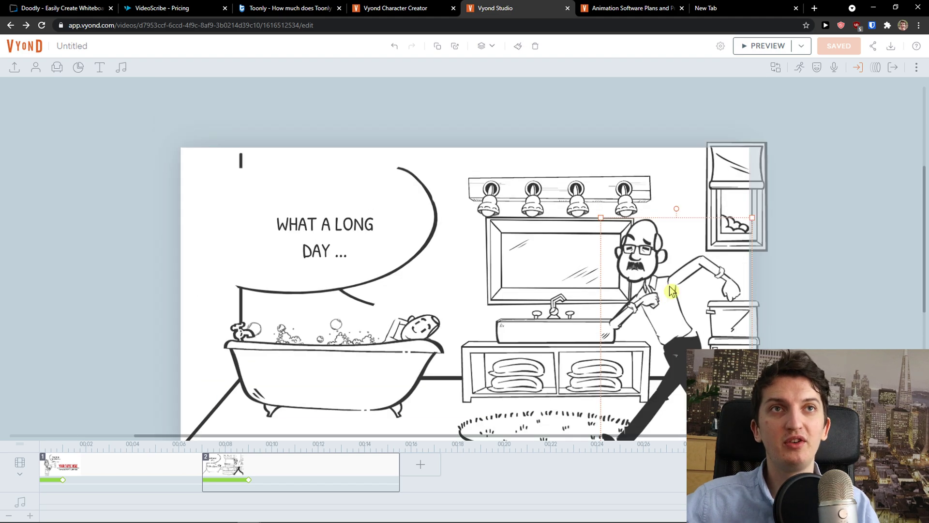
key(Delete)
Show Vyond's annual plans: Essential $299, Premium $649, Professional $999
scroll(668, 285, down, 2)
scroll(626, 245, up, 3)
scroll(557, 309, down, 1)
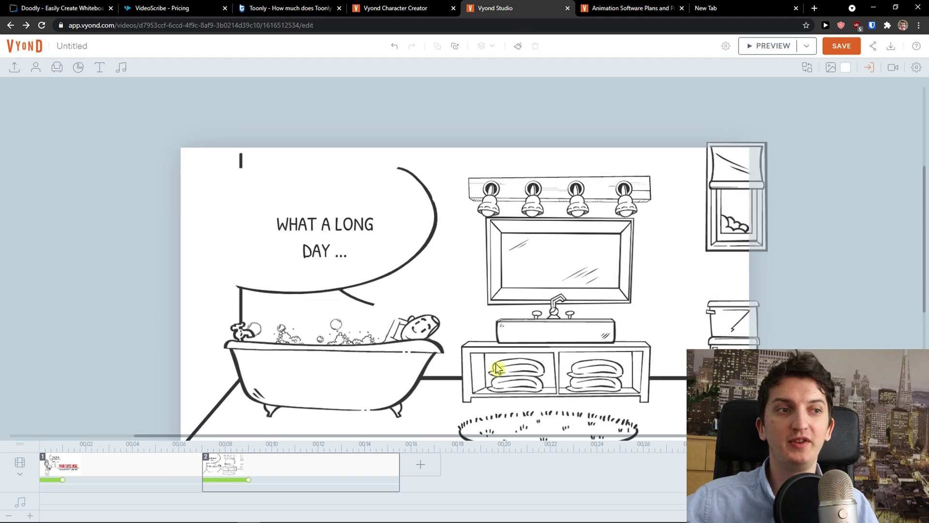
click(647, 6)
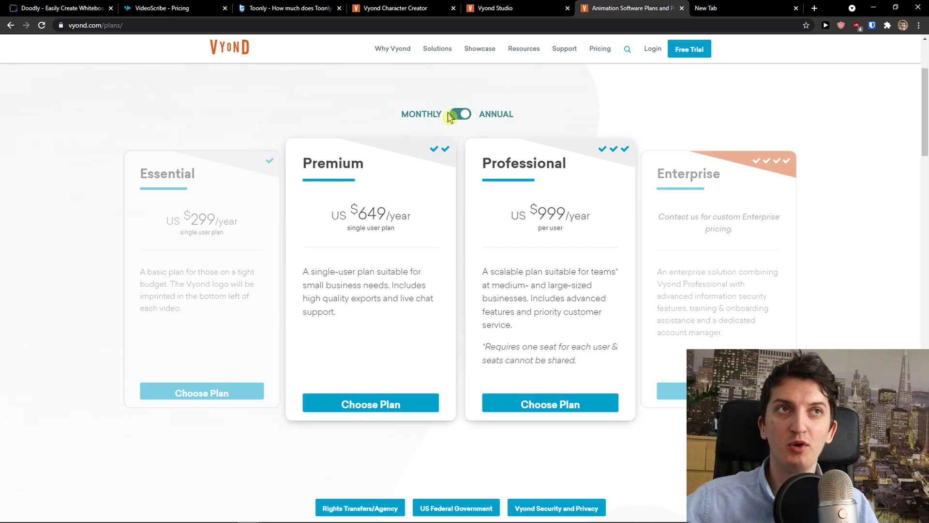
Compare Toonly's pricing page against Vyond's annual plans
click(314, 8)
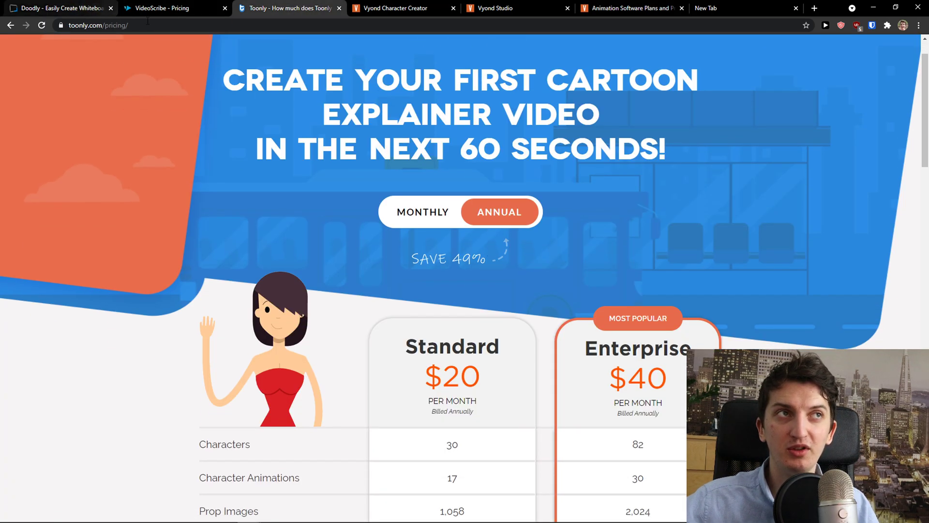
click(628, 8)
scroll(408, 165, up, 1)
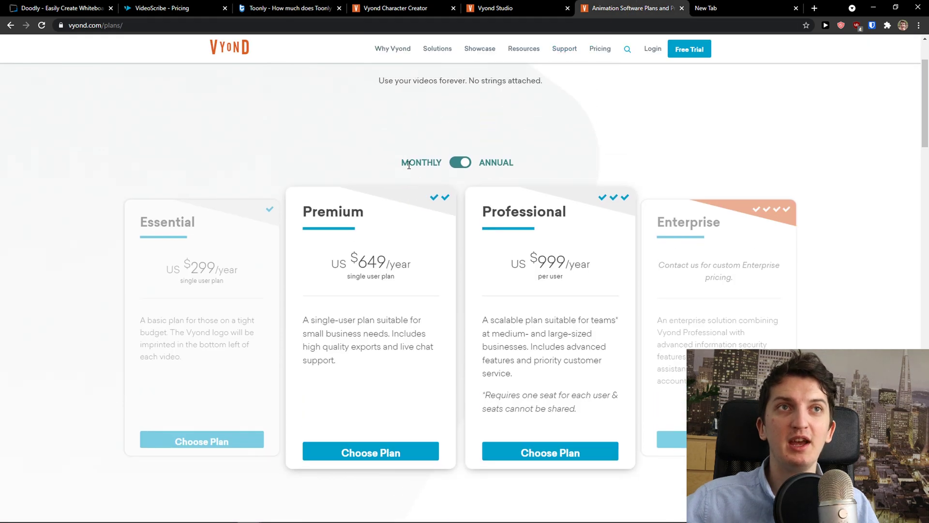
scroll(409, 180, down, 1)
scroll(239, 218, up, 1)
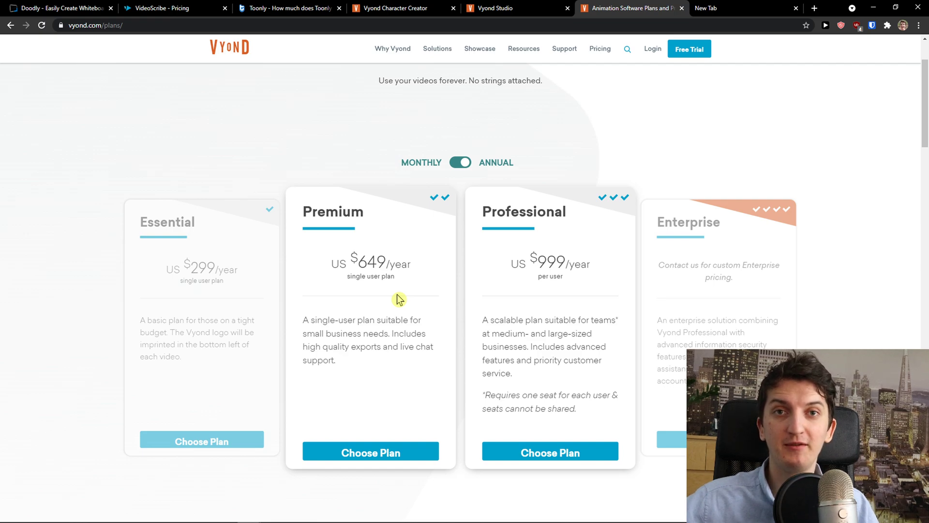
Highlight the Professional plan's $999 price and slide Professional and Enterprise to the centre
drag(528, 259, 568, 261)
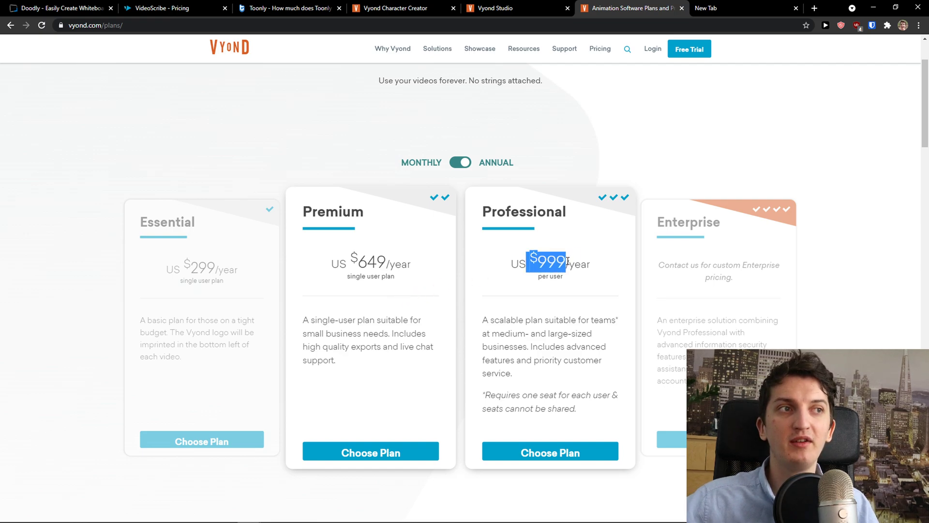
click(597, 267)
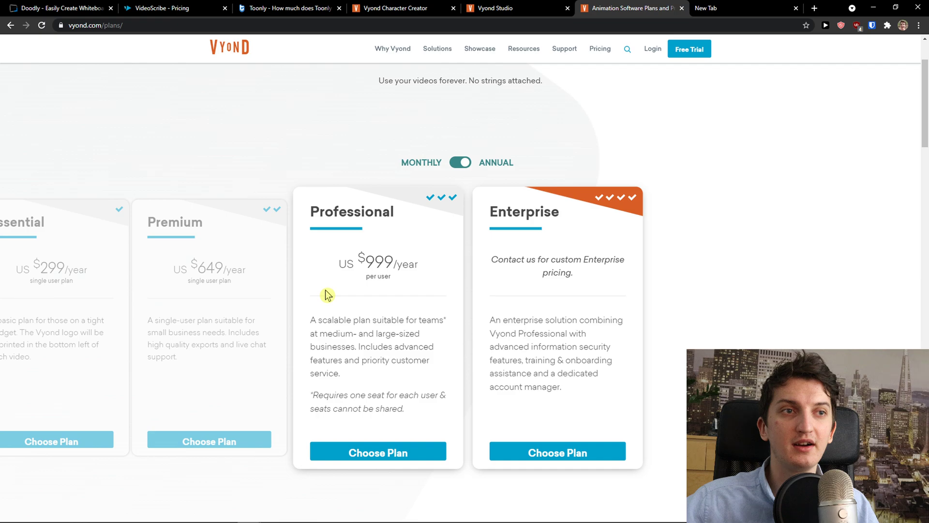
scroll(325, 290, down, 3)
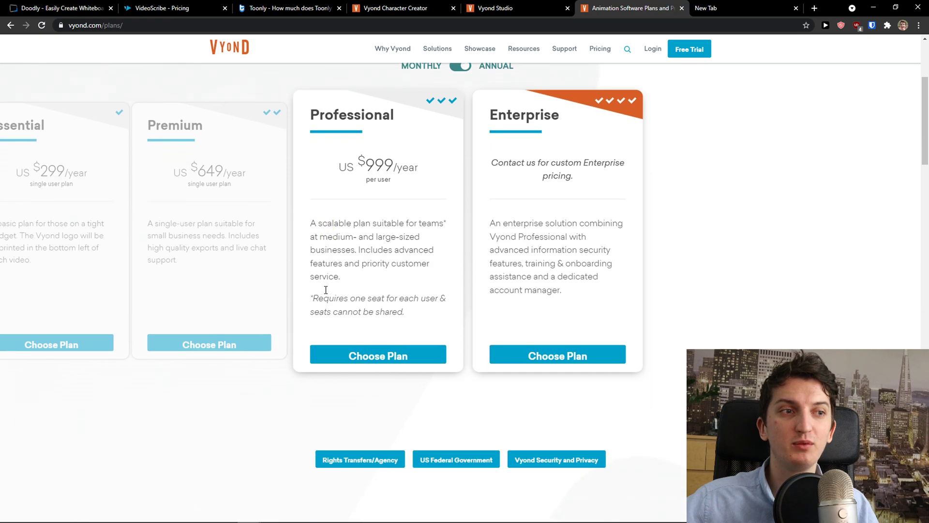
scroll(325, 289, up, 3)
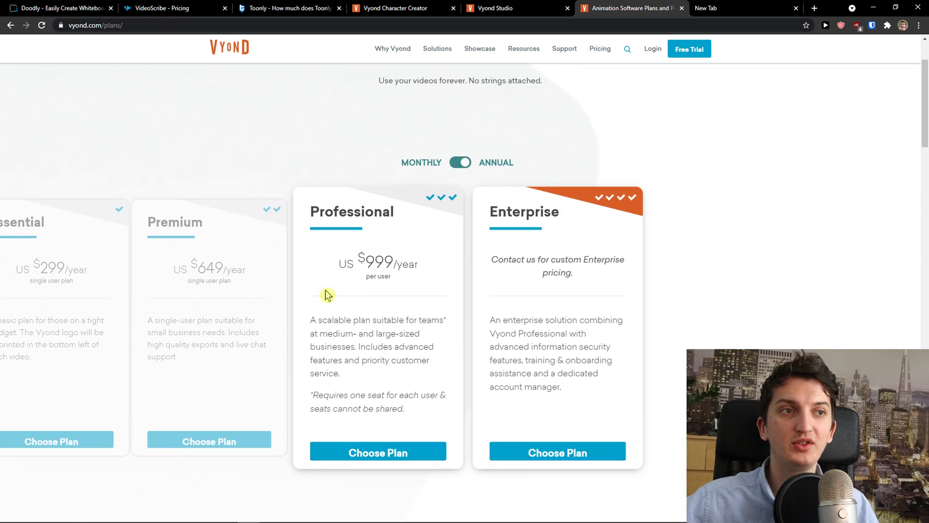
Recentre Premium and Professional, then return to the Vyond Studio bathroom scene
click(504, 8)
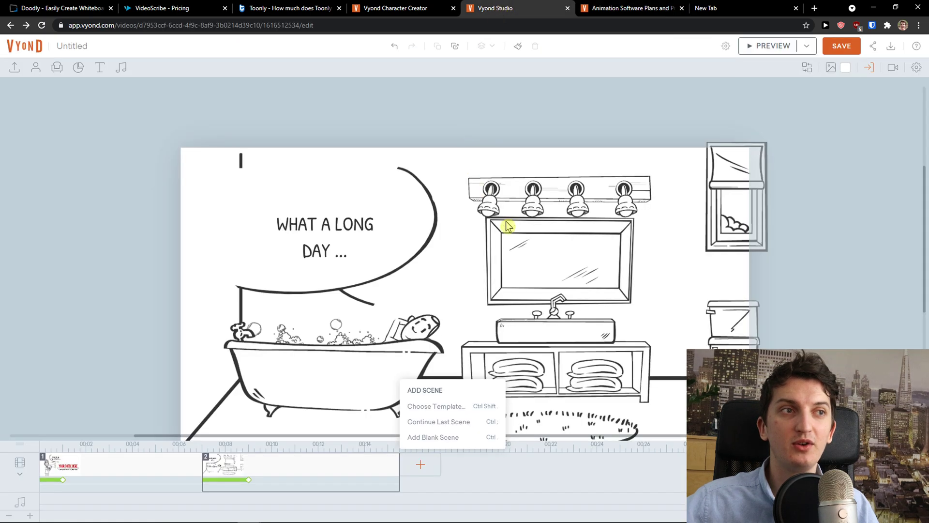
click(595, 9)
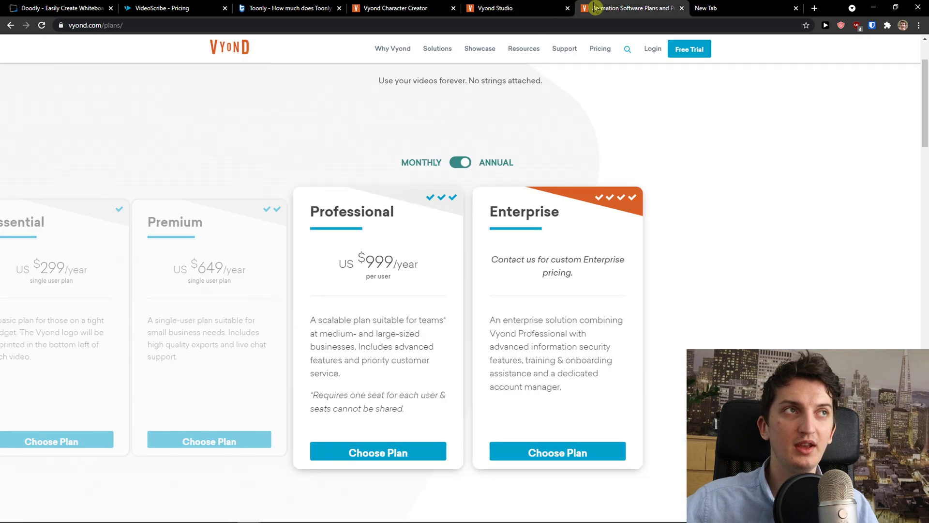
click(273, 271)
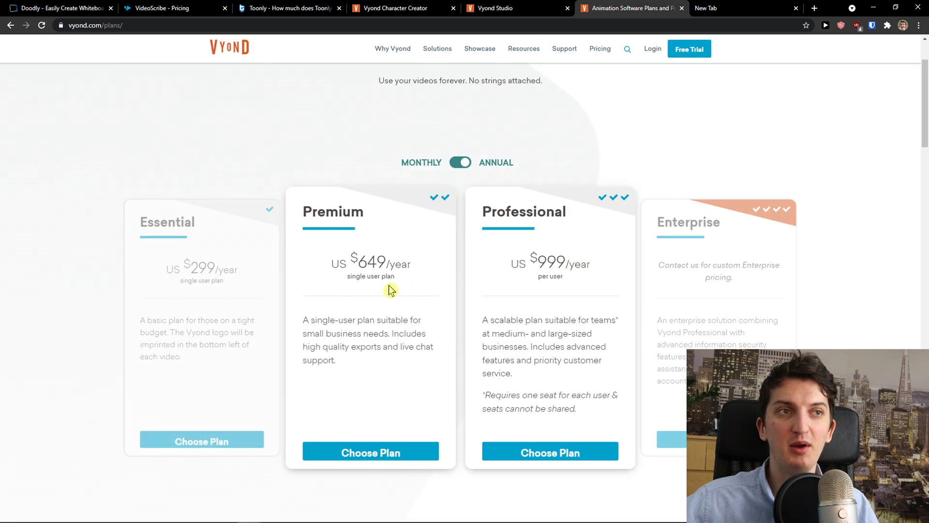
click(513, 8)
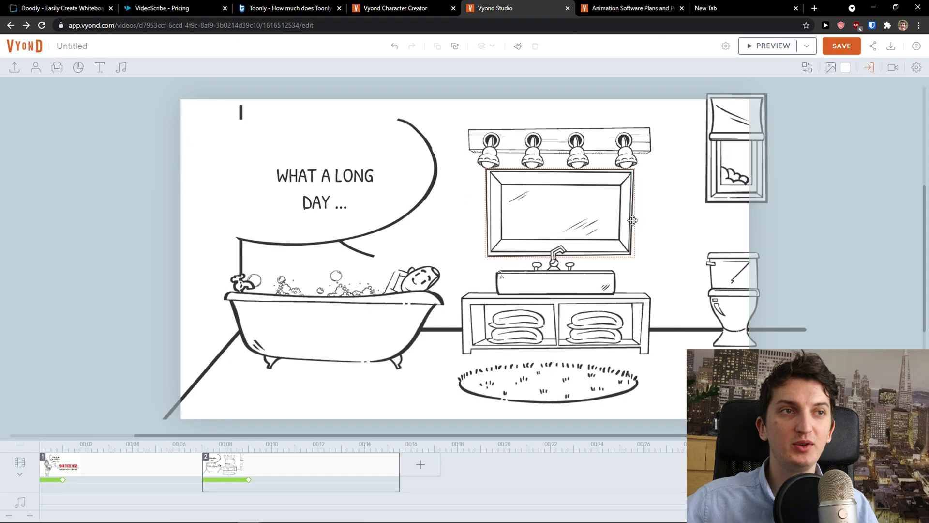
Add a new scene from a template, browsing the Finance category's 8 templates
scroll(617, 228, down, 2)
scroll(617, 229, up, 2)
click(421, 464)
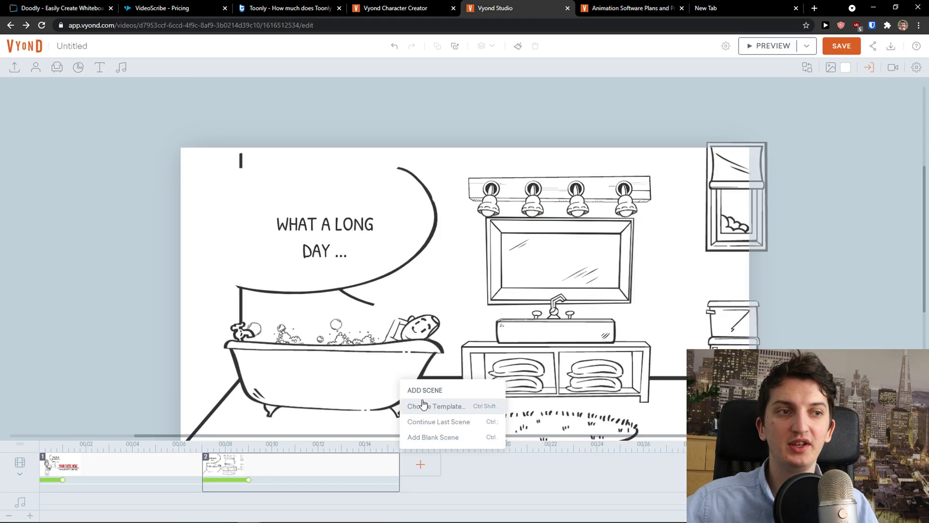
click(426, 408)
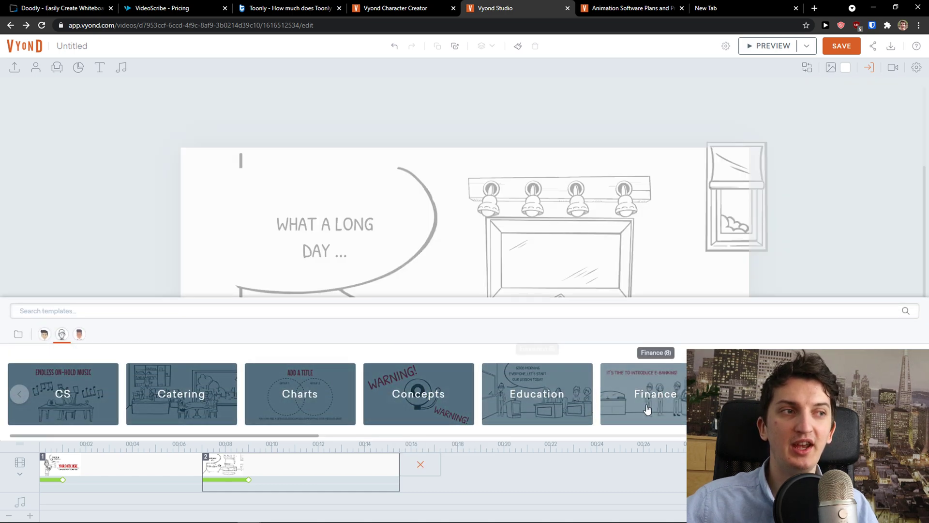
click(667, 404)
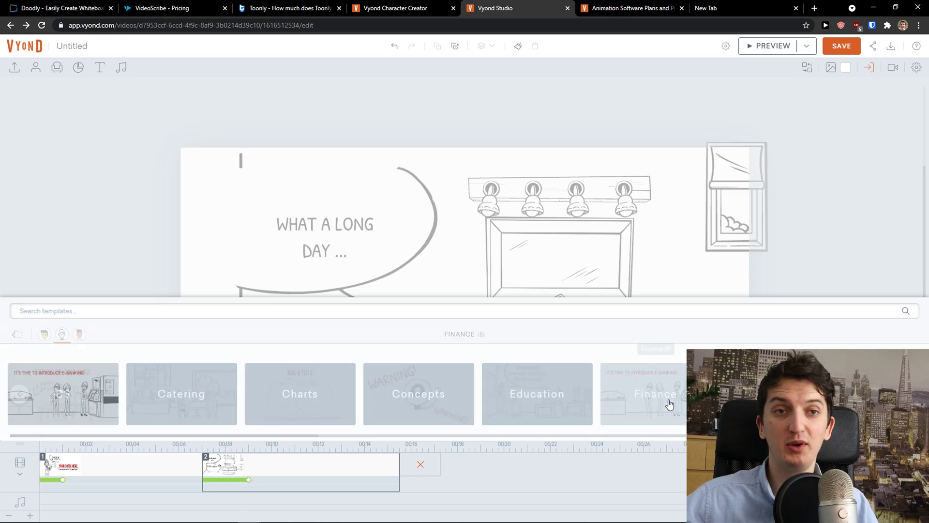